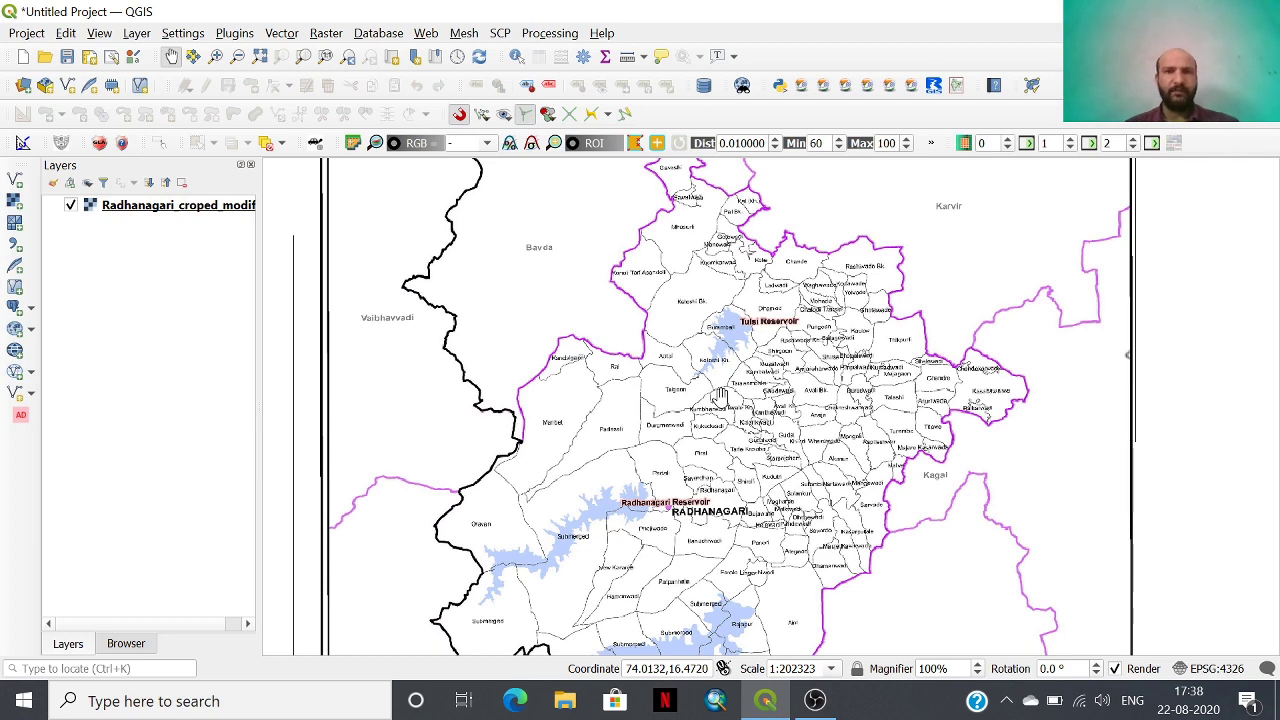
drag(718, 394, 685, 407)
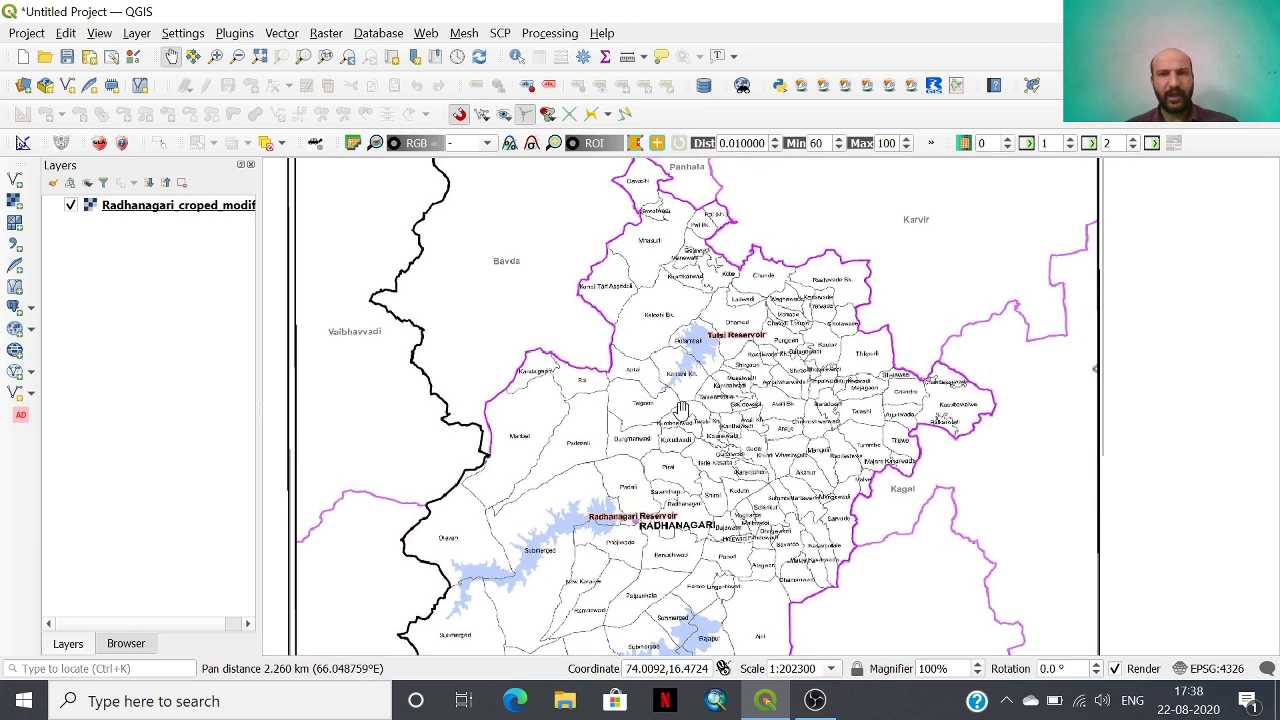
drag(671, 470, 673, 459)
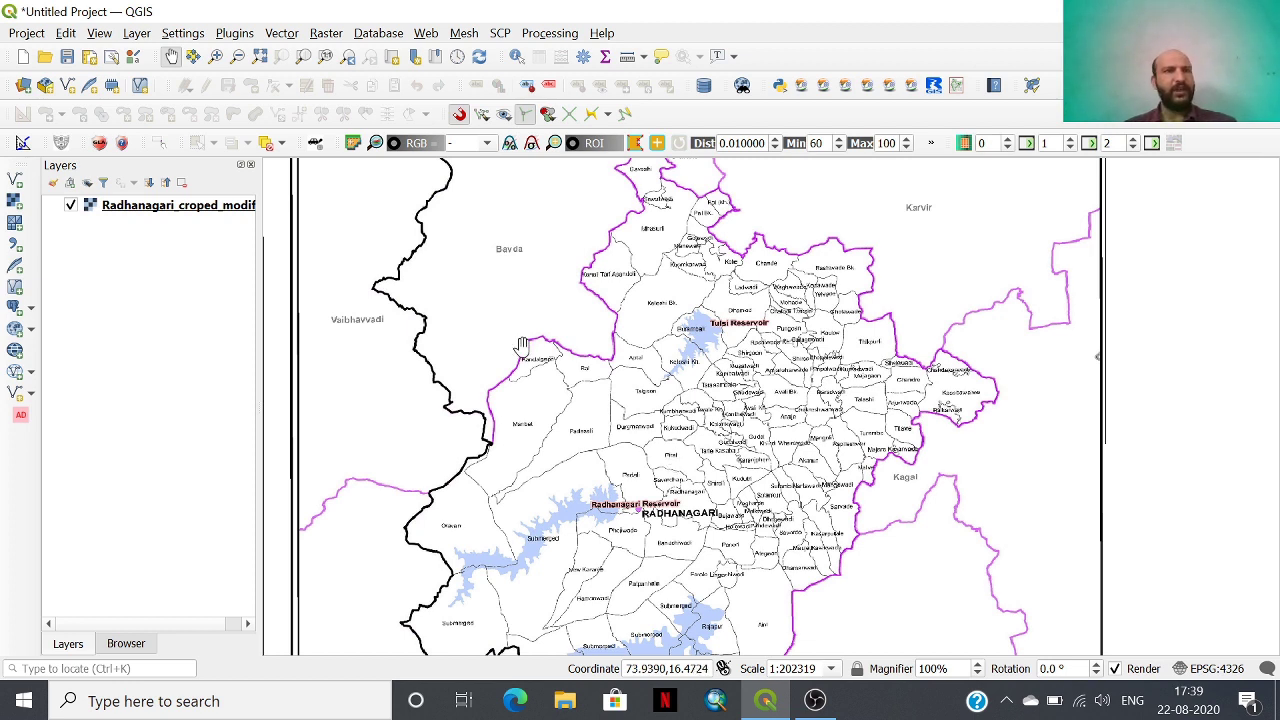
Start a new shapefile layer and set its file name to Village_Bounday_new in the Radhanagari_Georef folder
click(137, 33)
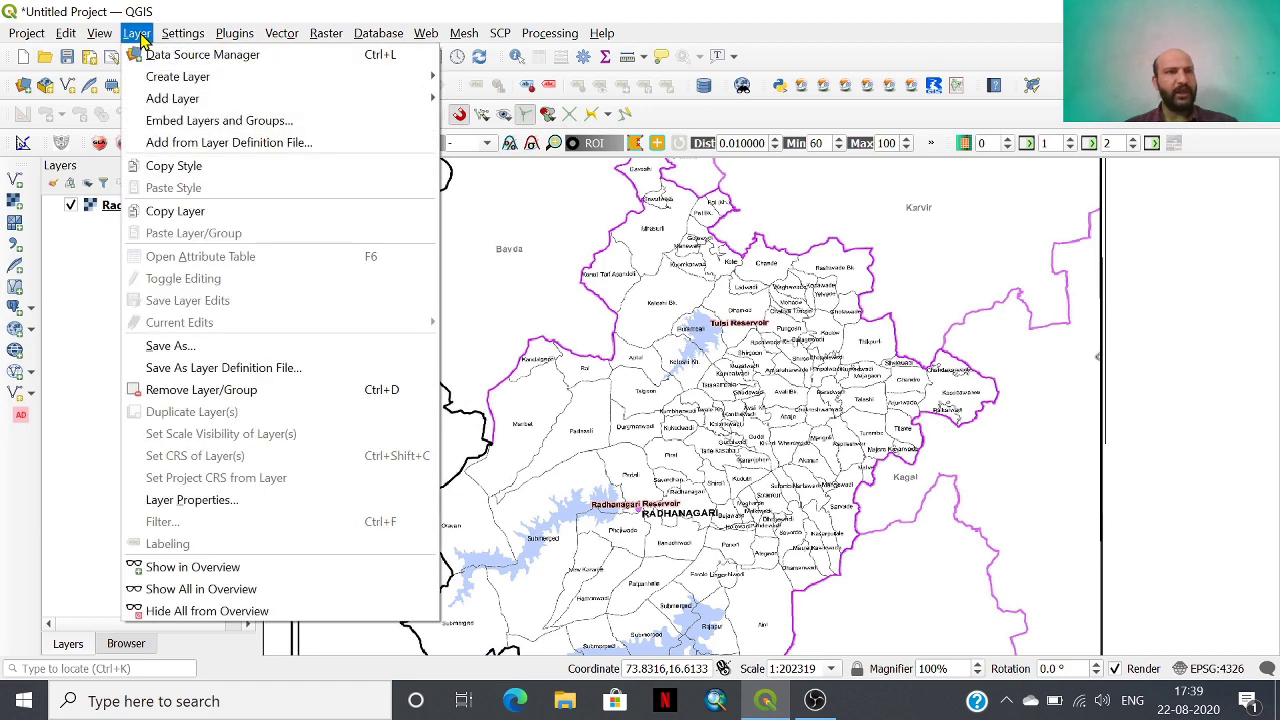
mouse_move(166, 84)
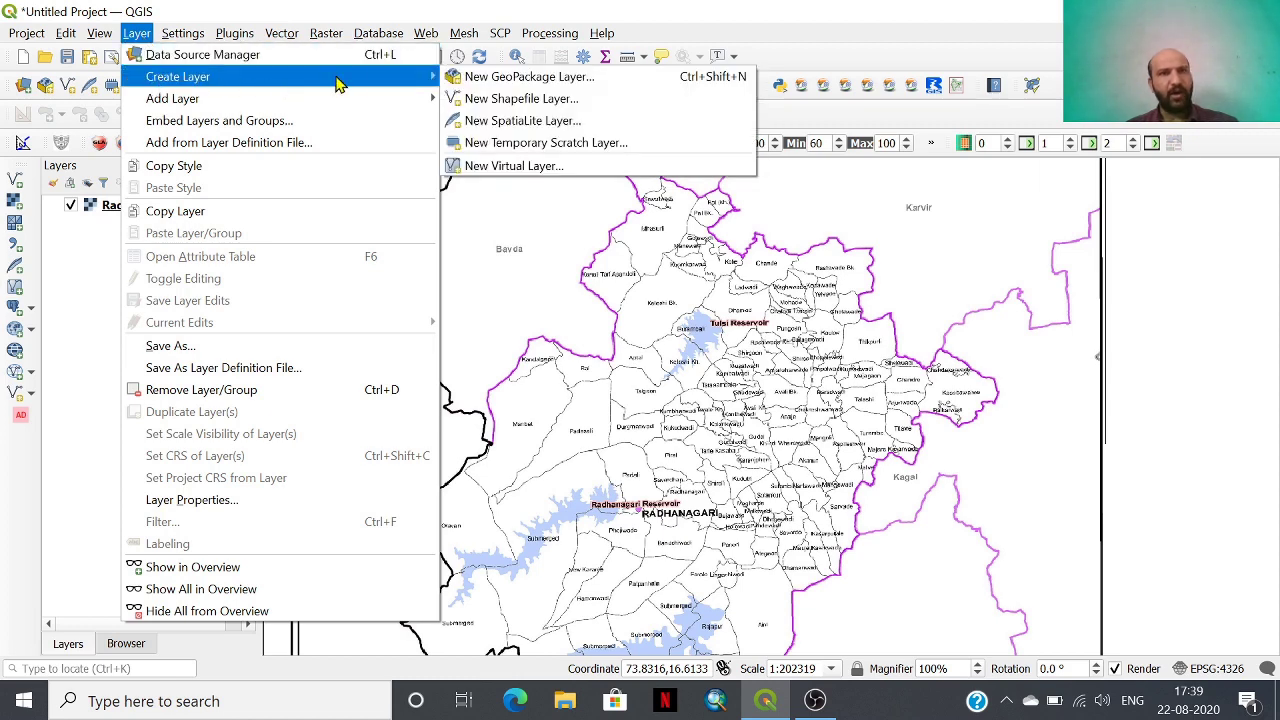
click(553, 100)
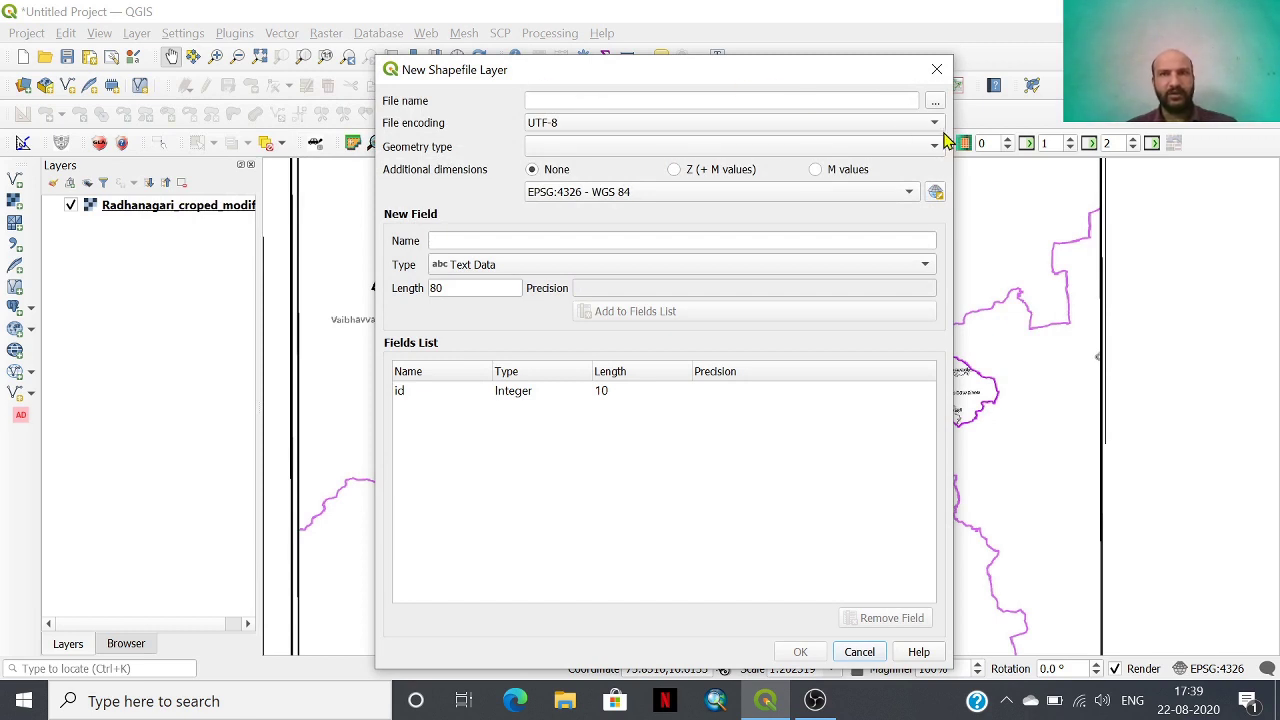
click(935, 101)
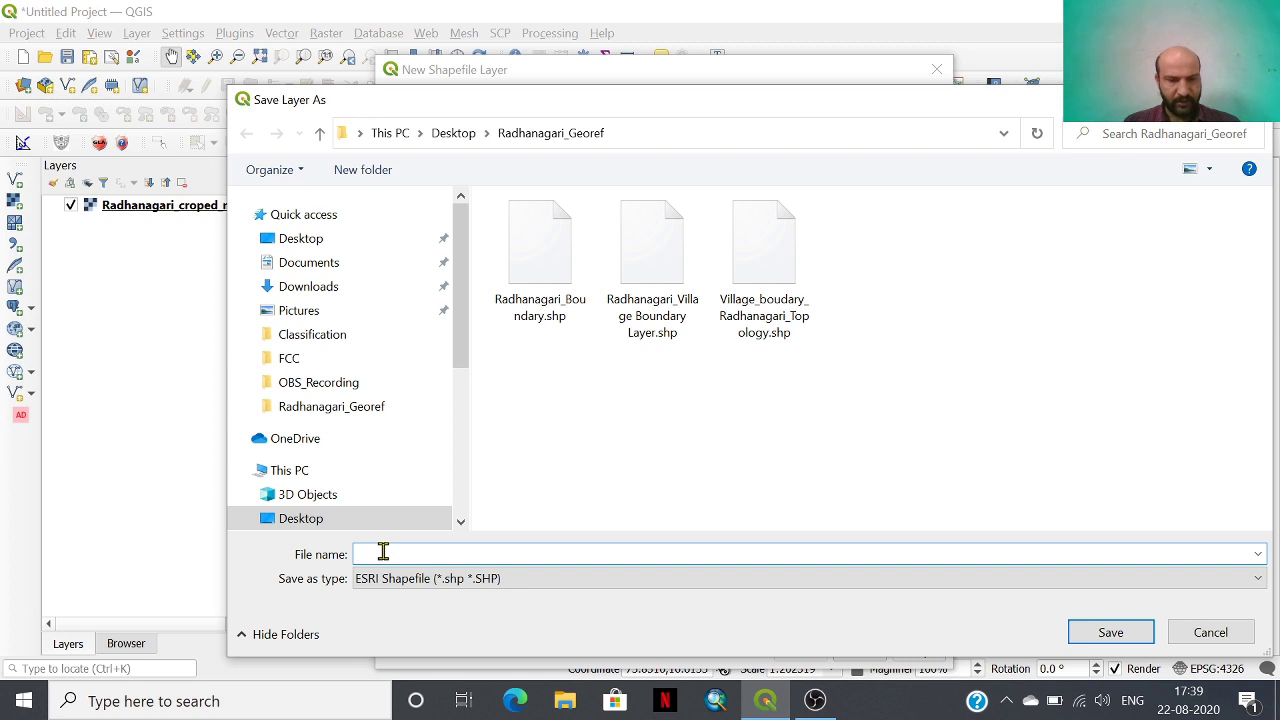
text(Village)
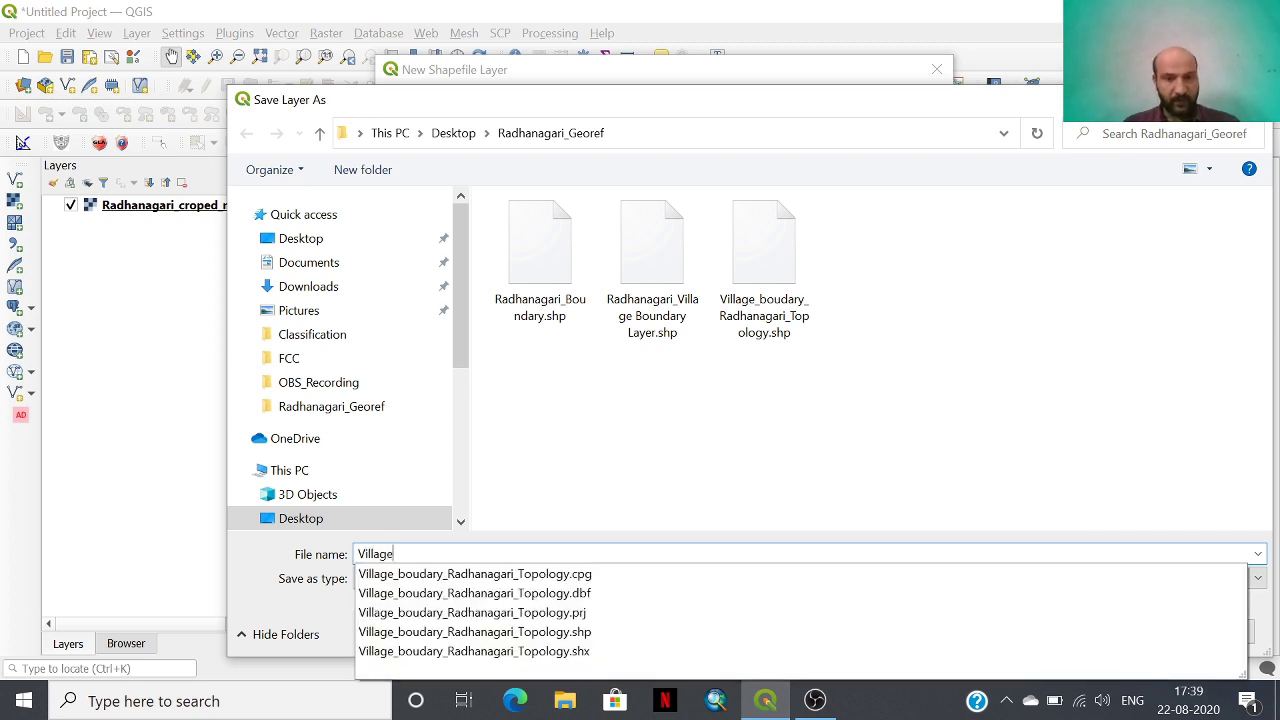
text(_Bounday)
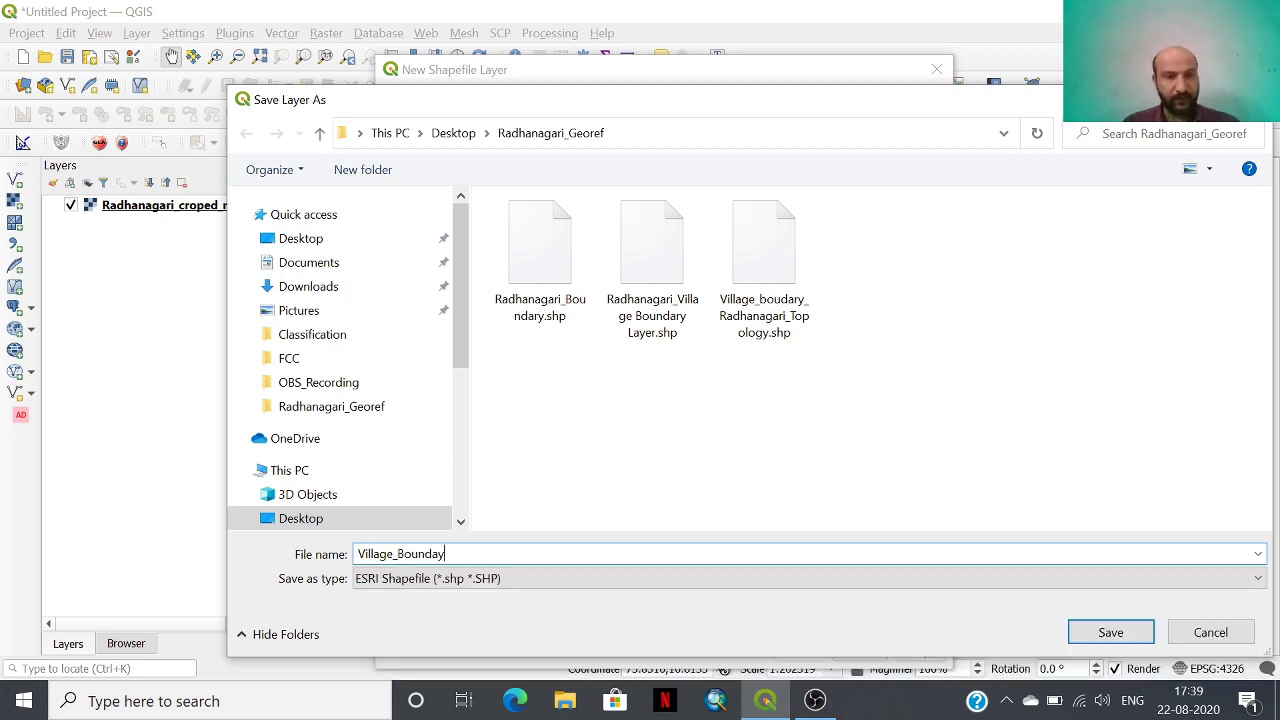
text(_new)
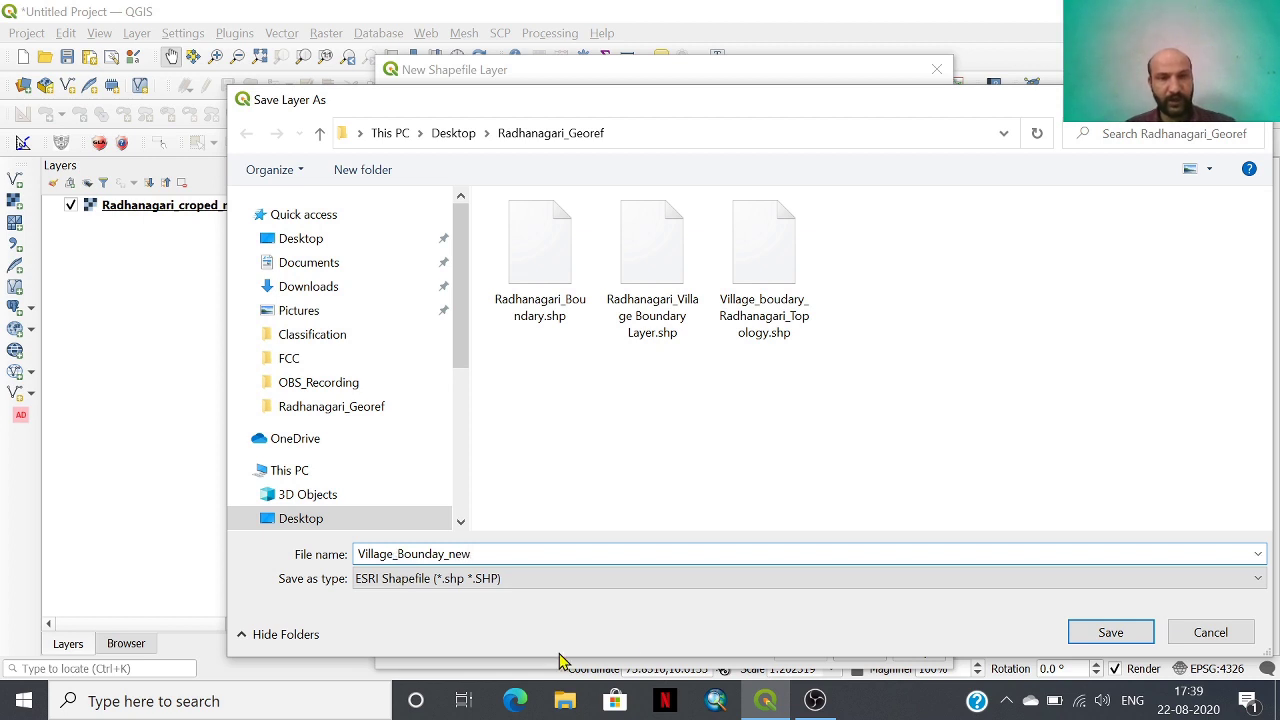
click(1118, 638)
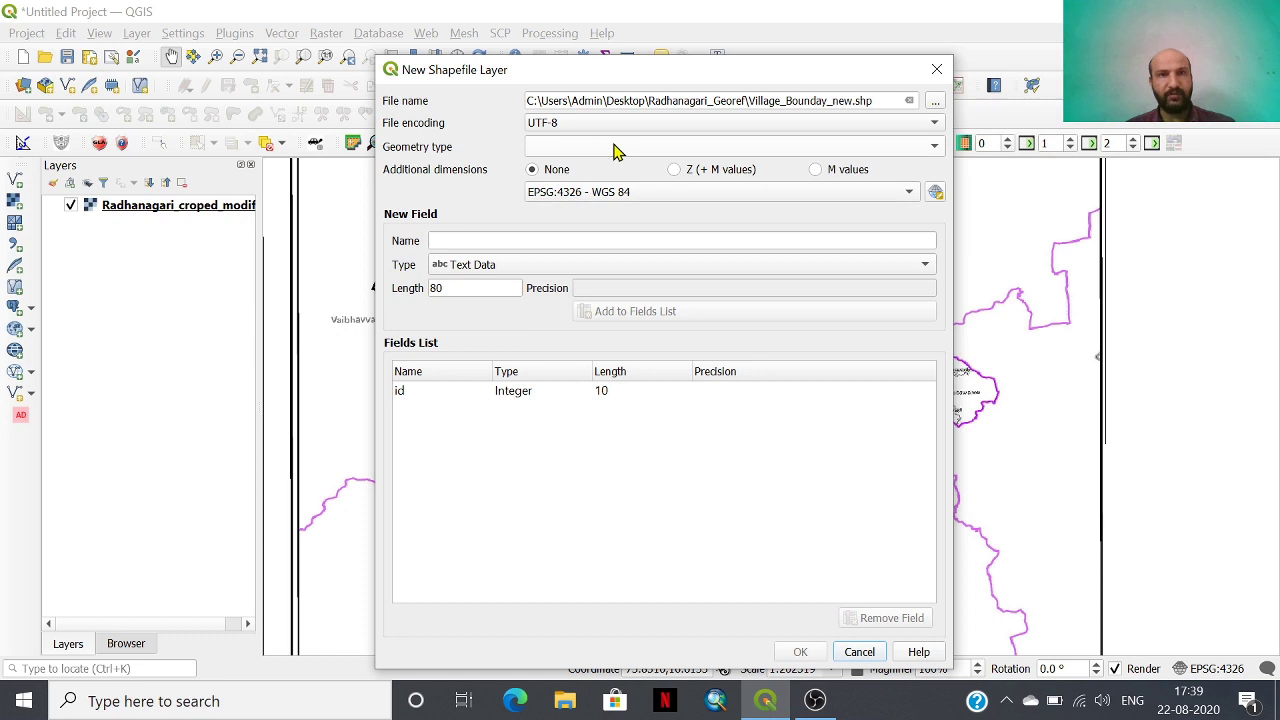
Set the new shapefile's geometry type to Polygon and its coordinate system to EPSG:4326 - WGS 84
click(620, 150)
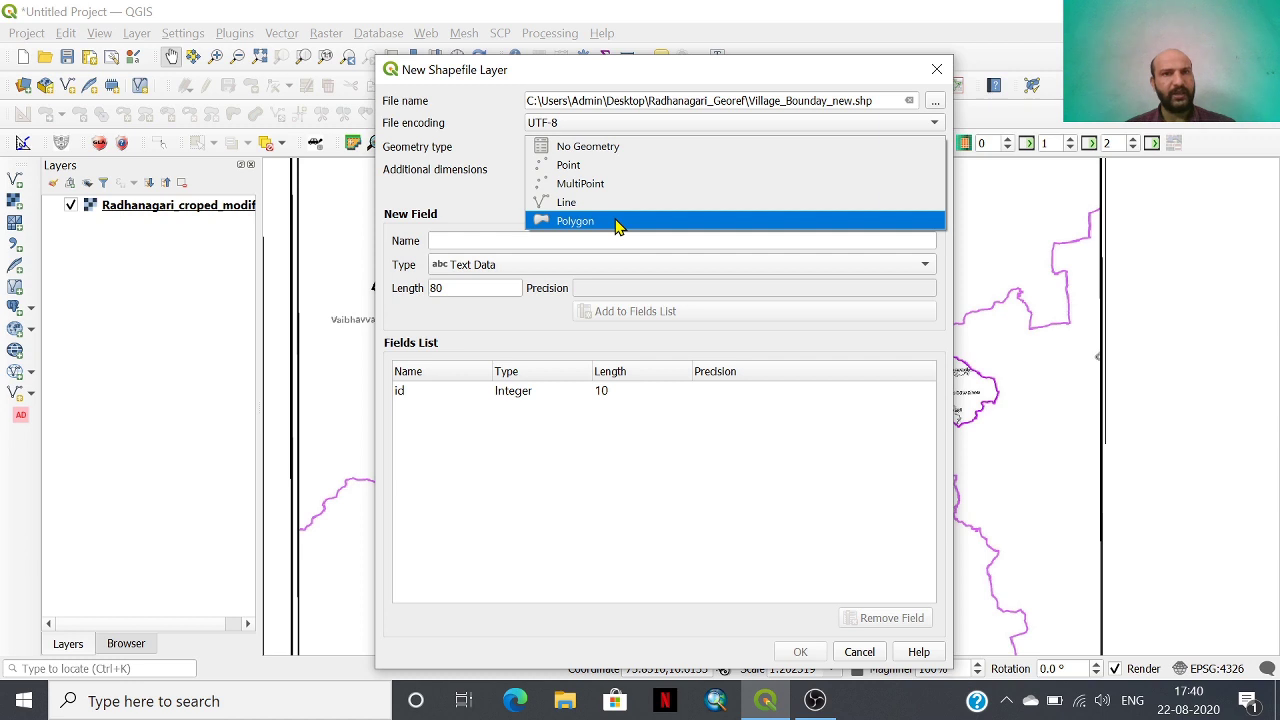
click(617, 222)
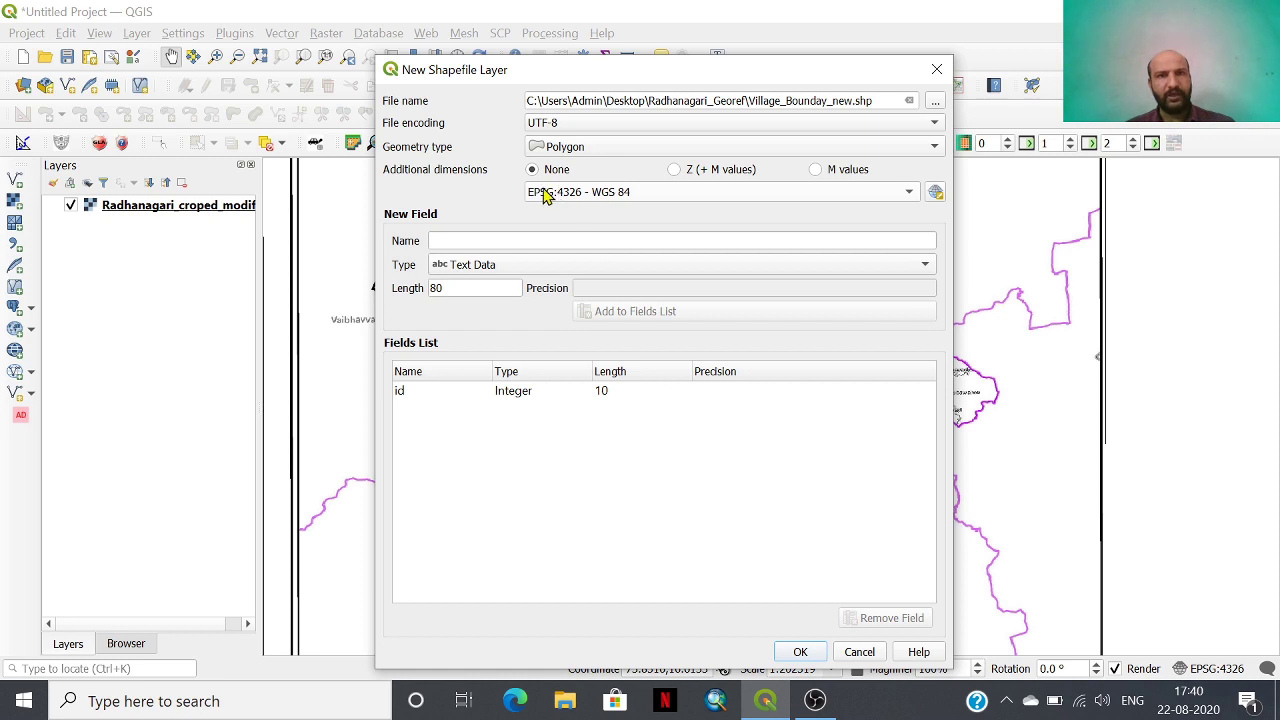
click(909, 194)
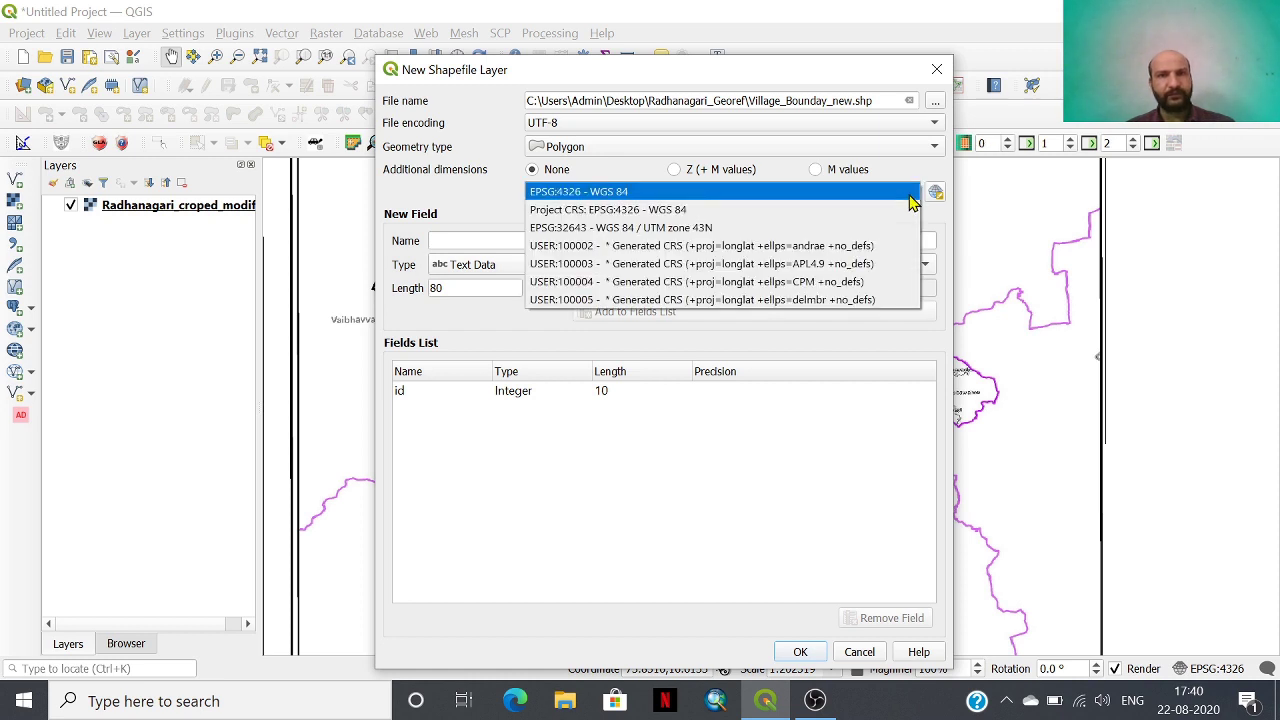
click(851, 193)
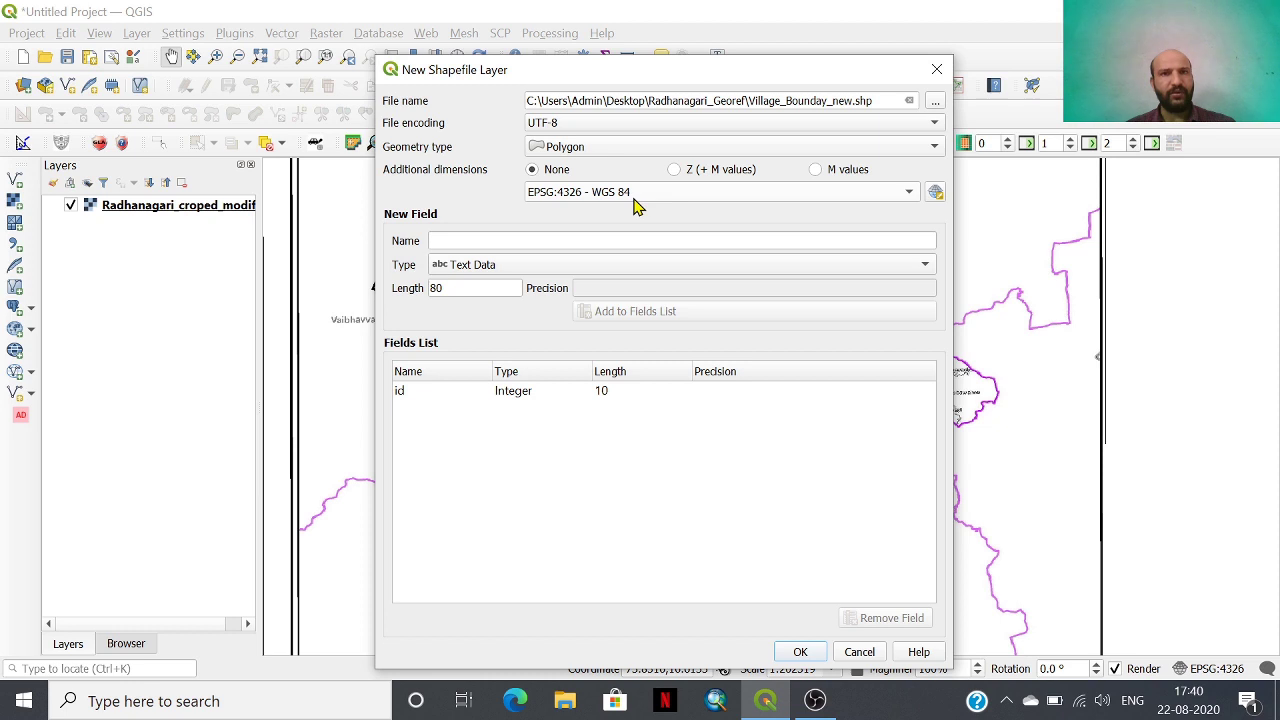
mouse_move(634, 205)
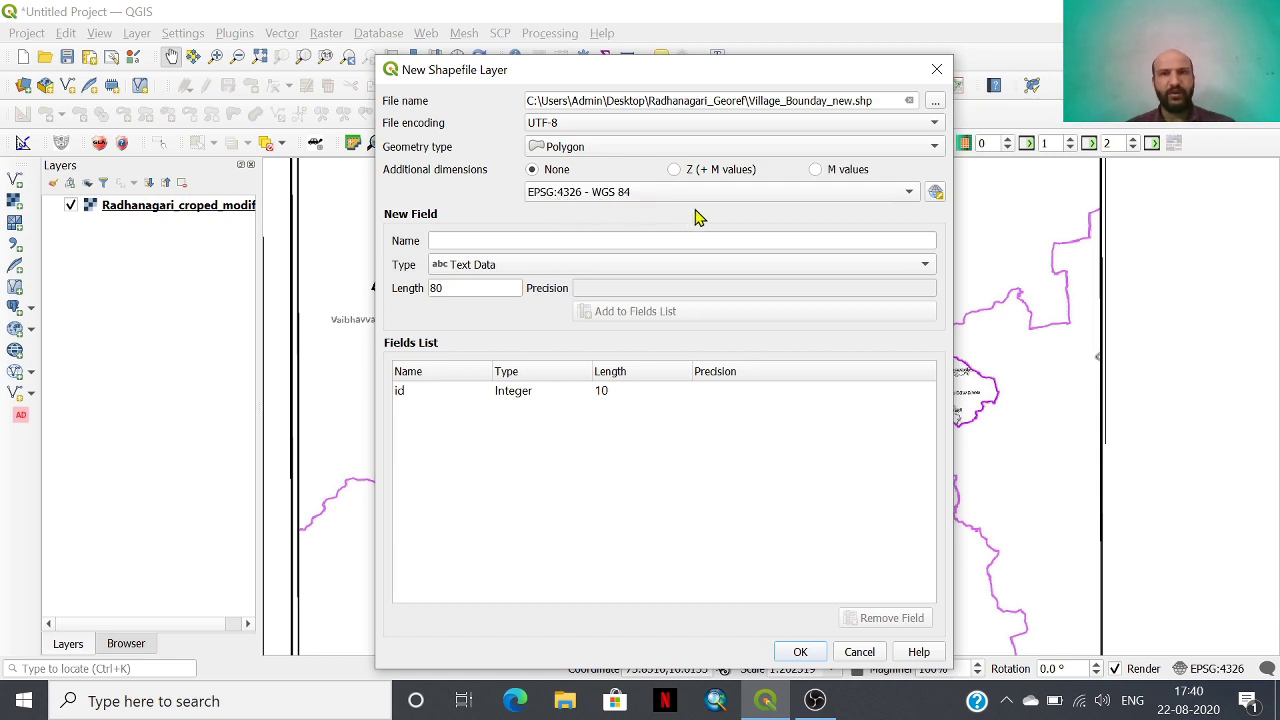
Add a text field called Name with length 30 to the fields list and create the shapefile layer
click(563, 242)
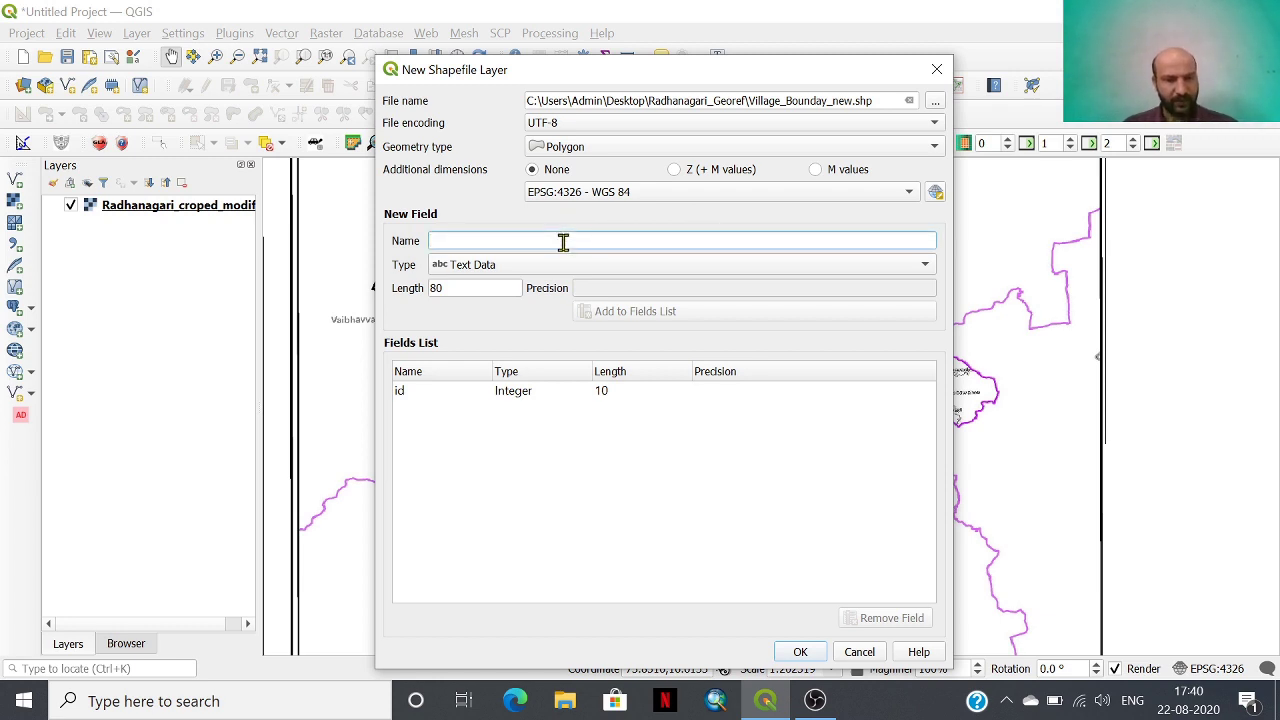
text(Name)
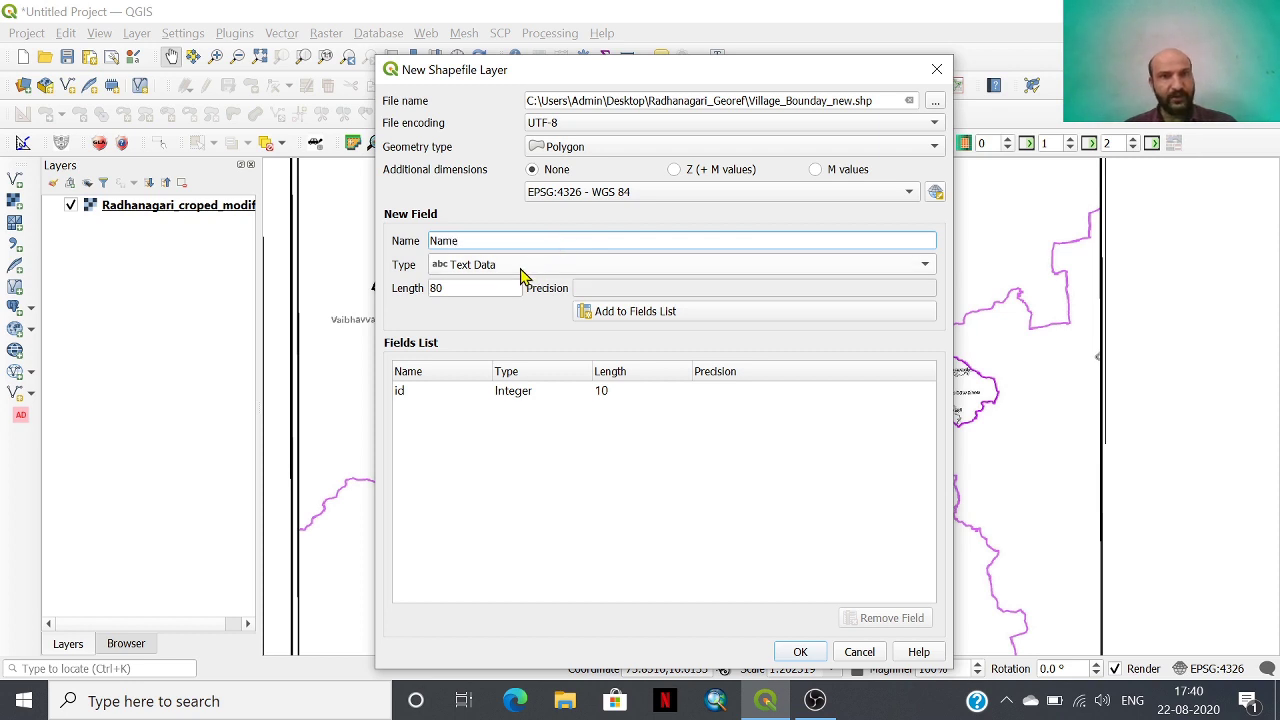
drag(466, 287, 430, 288)
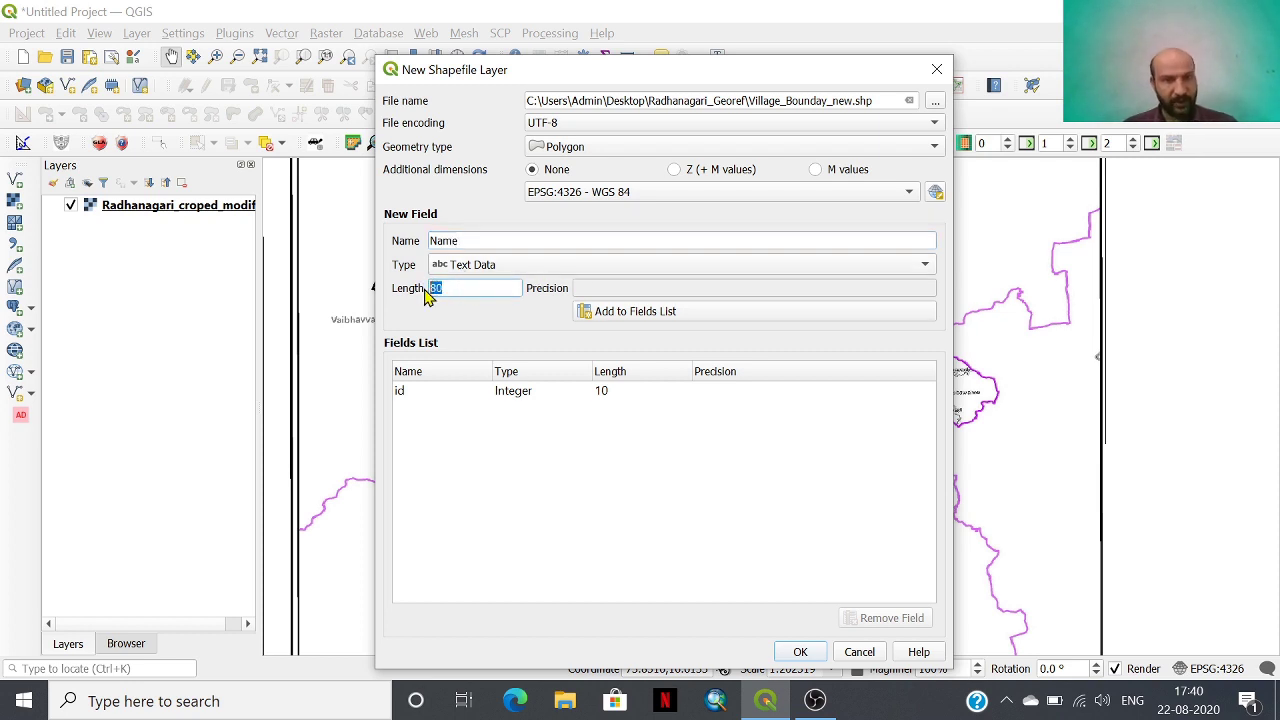
text(3)
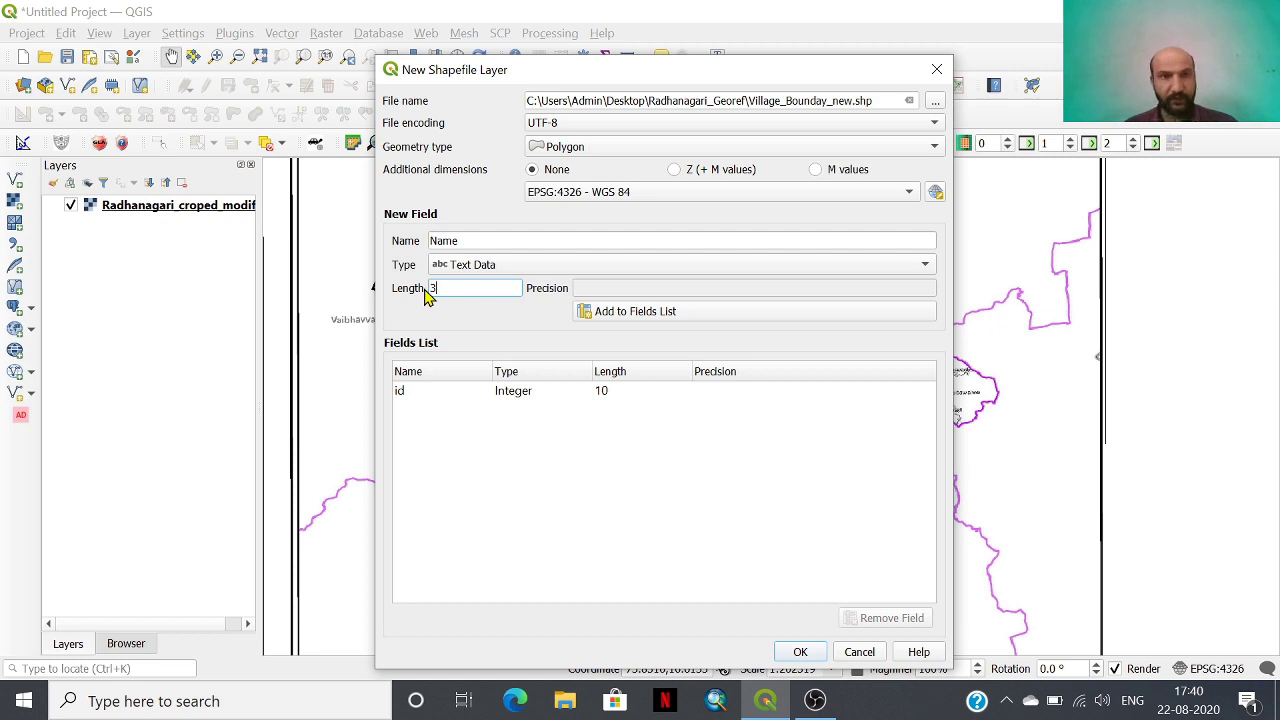
text(0)
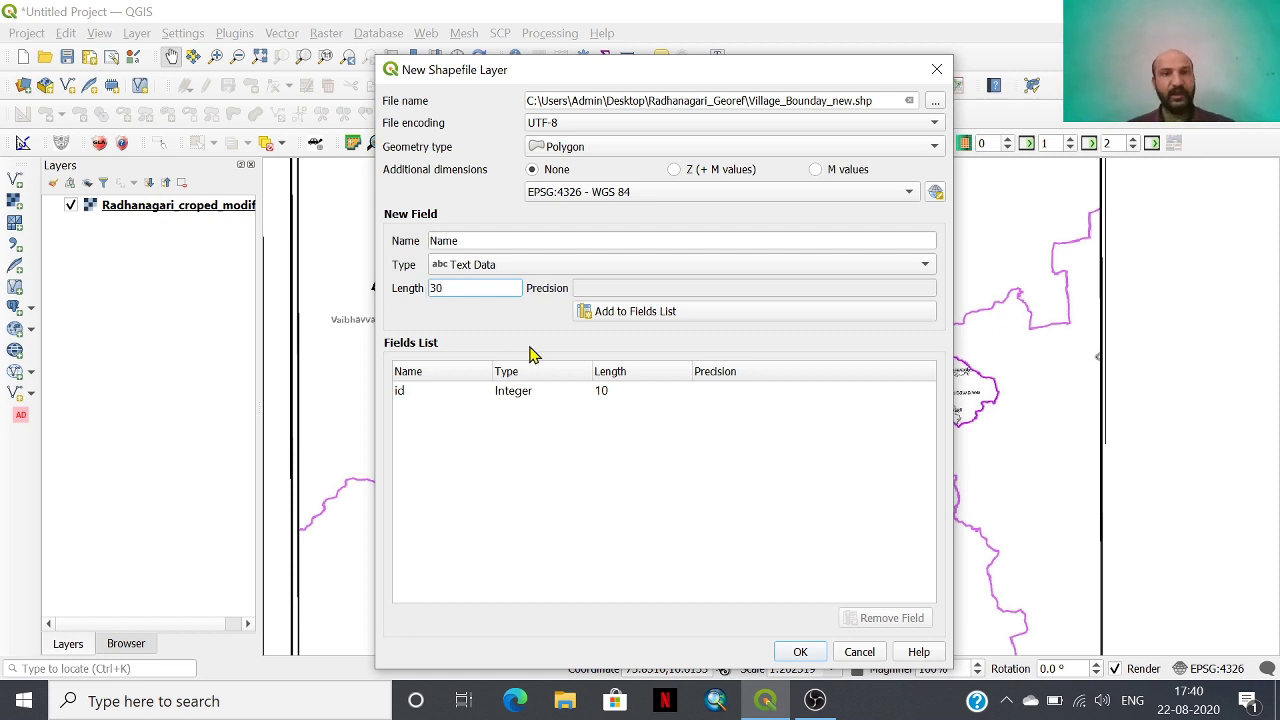
click(610, 316)
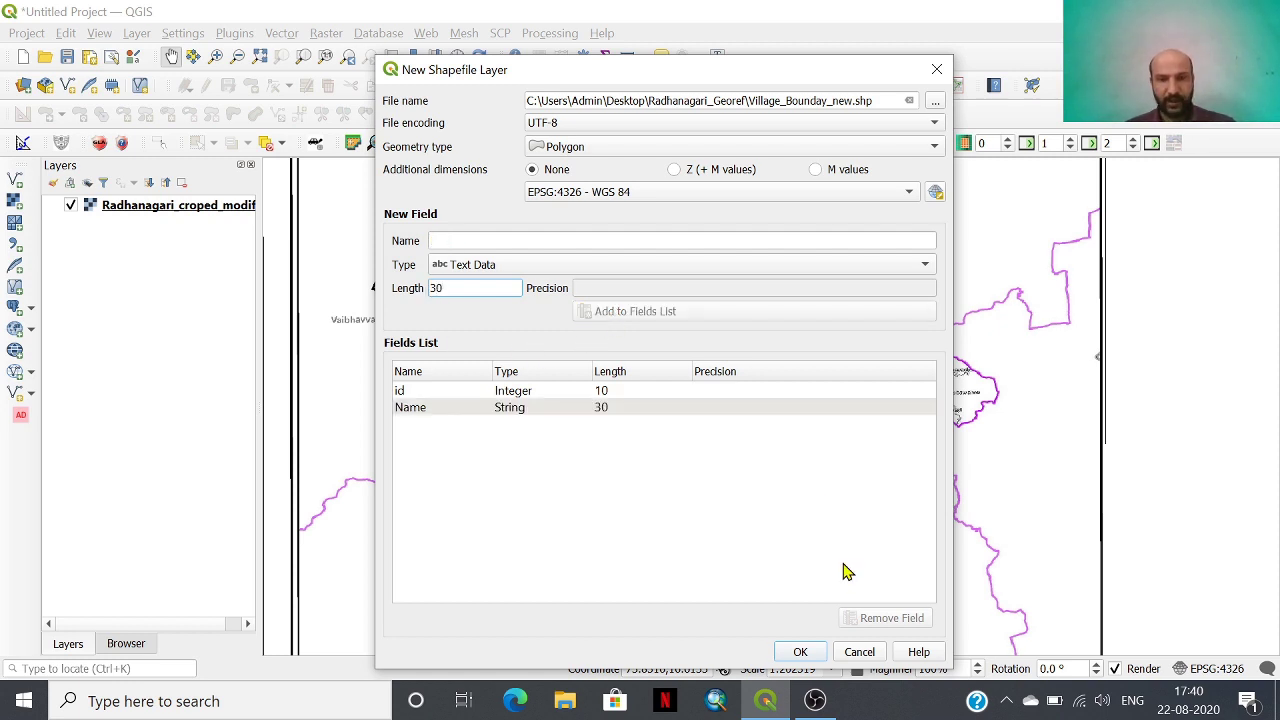
click(800, 652)
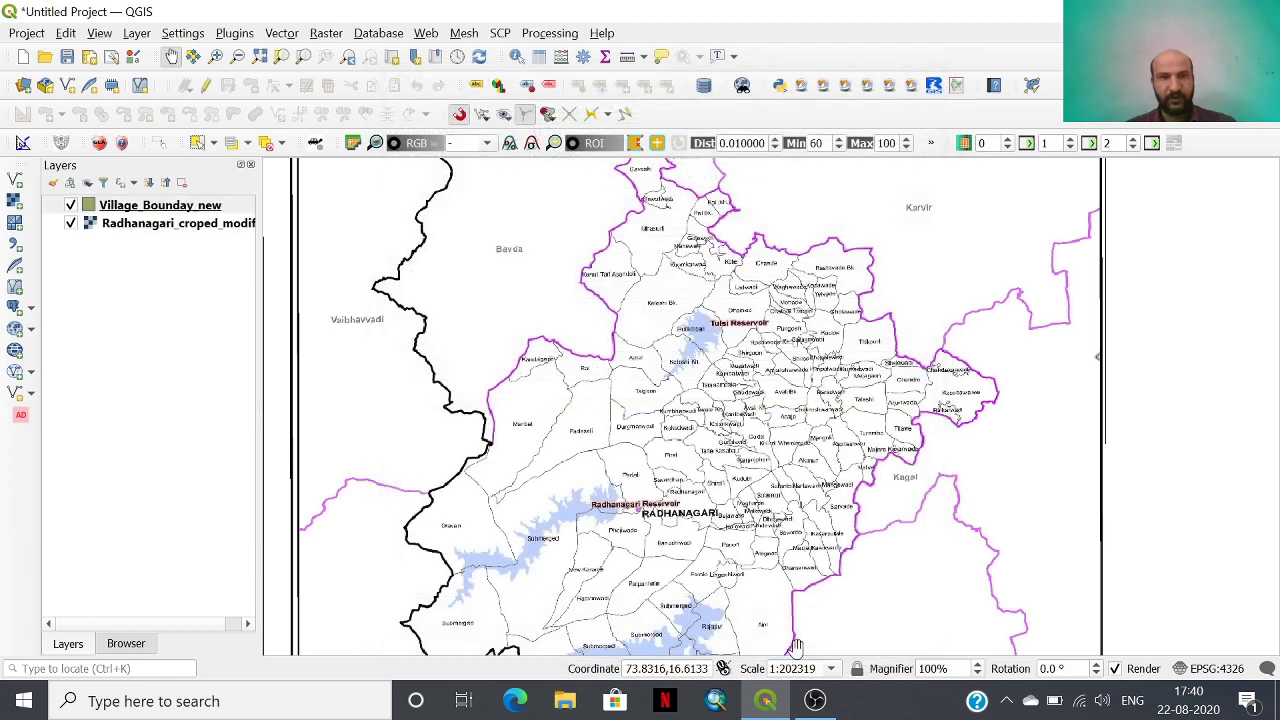
Turn on editing for the Village_Bounday_new layer
click(140, 210)
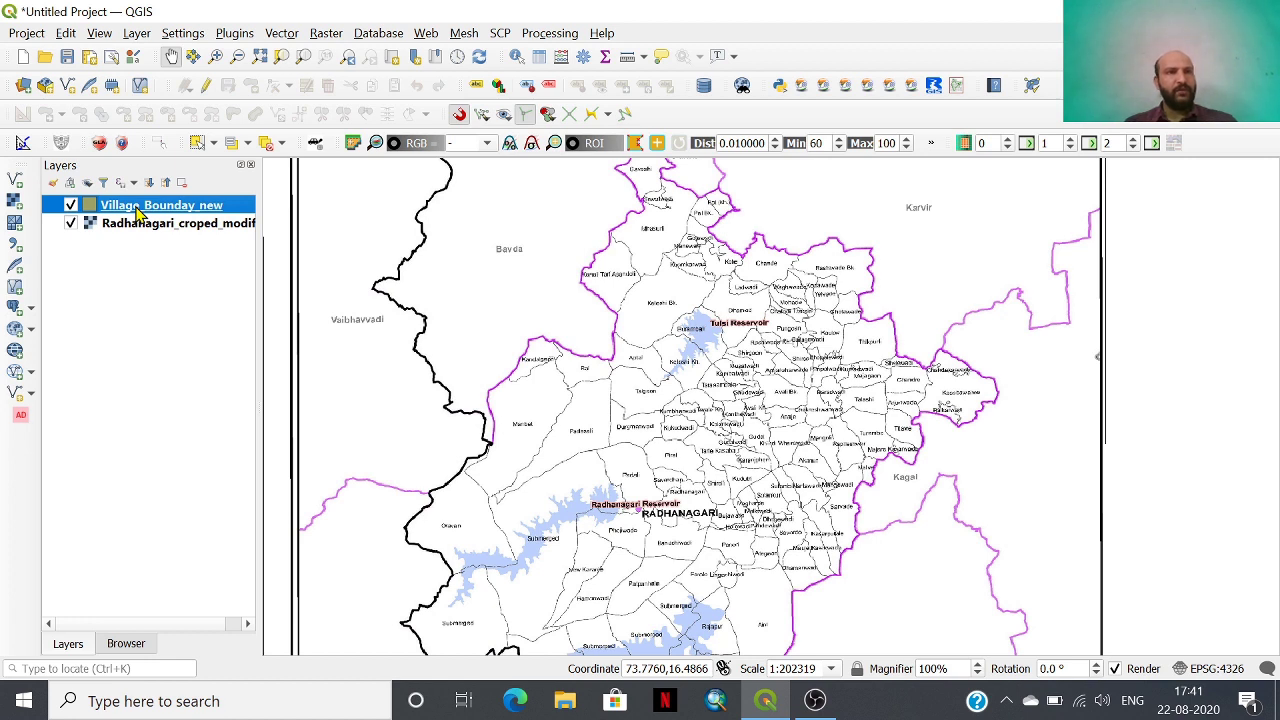
click(206, 88)
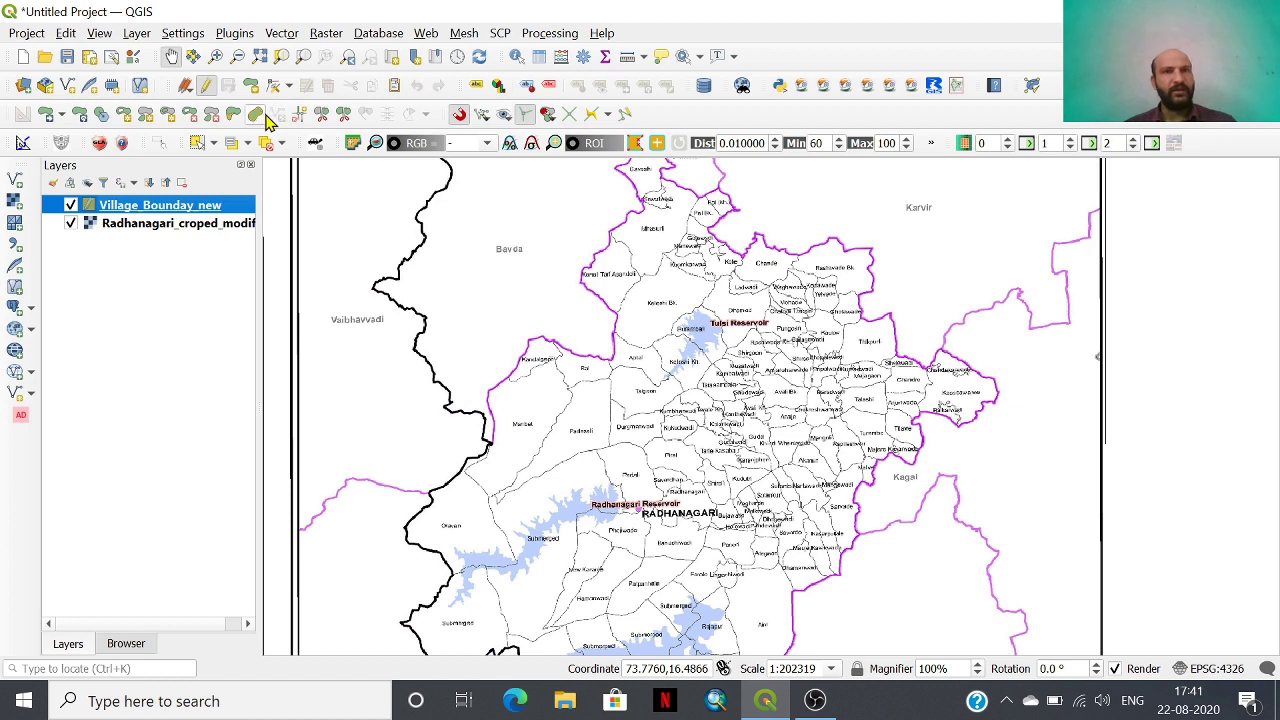
Check the snapping toggle and review the project's snapping settings for the Village_Bounday_new layer
click(465, 117)
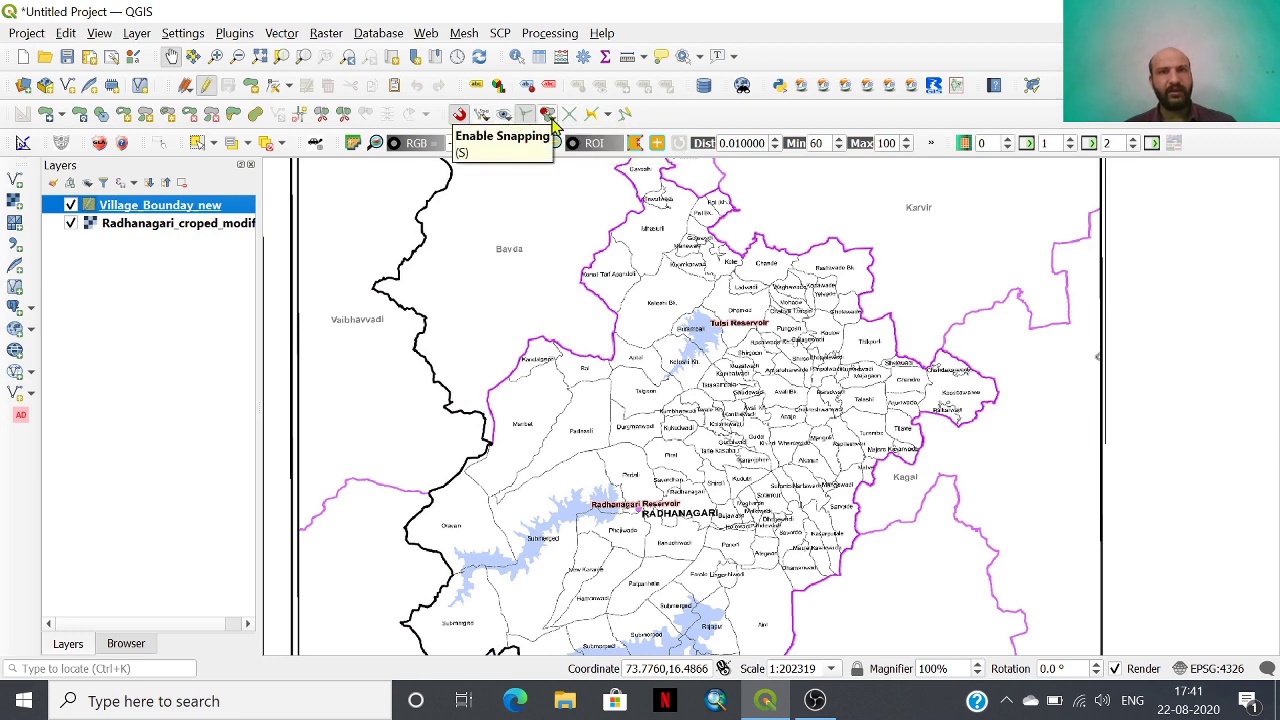
click(458, 115)
click(458, 115)
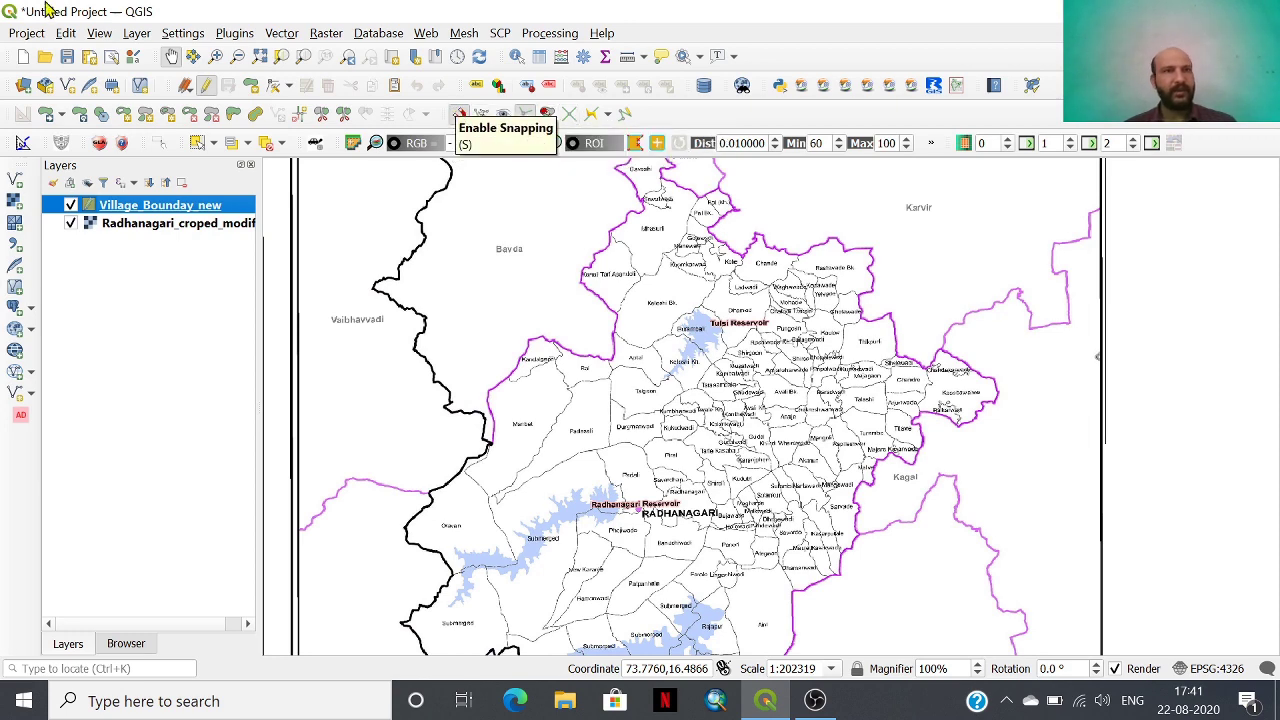
click(27, 34)
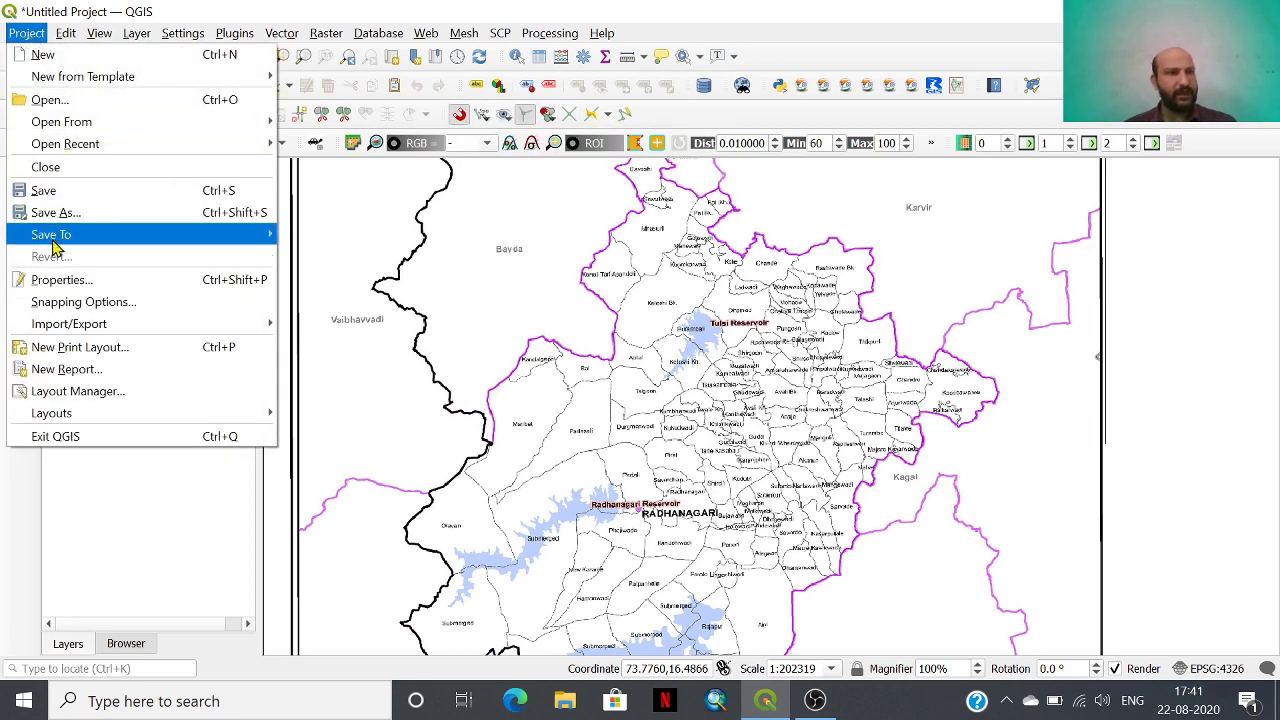
click(83, 302)
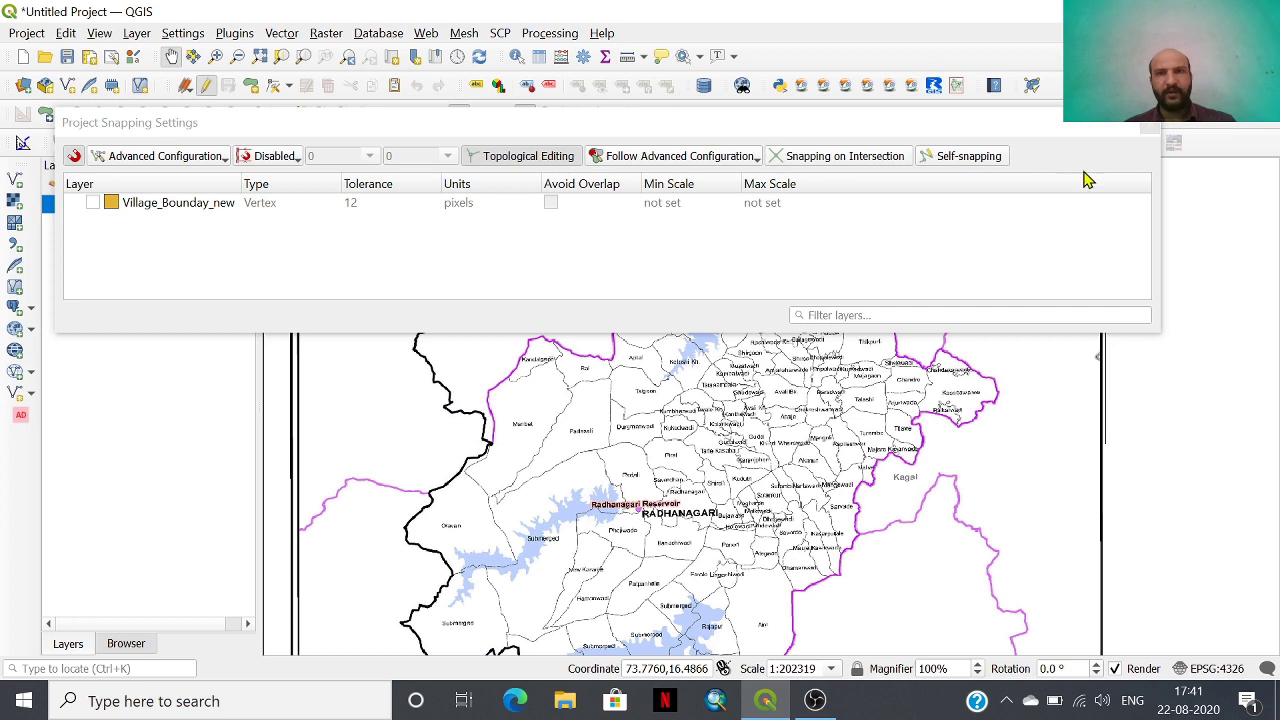
click(1152, 130)
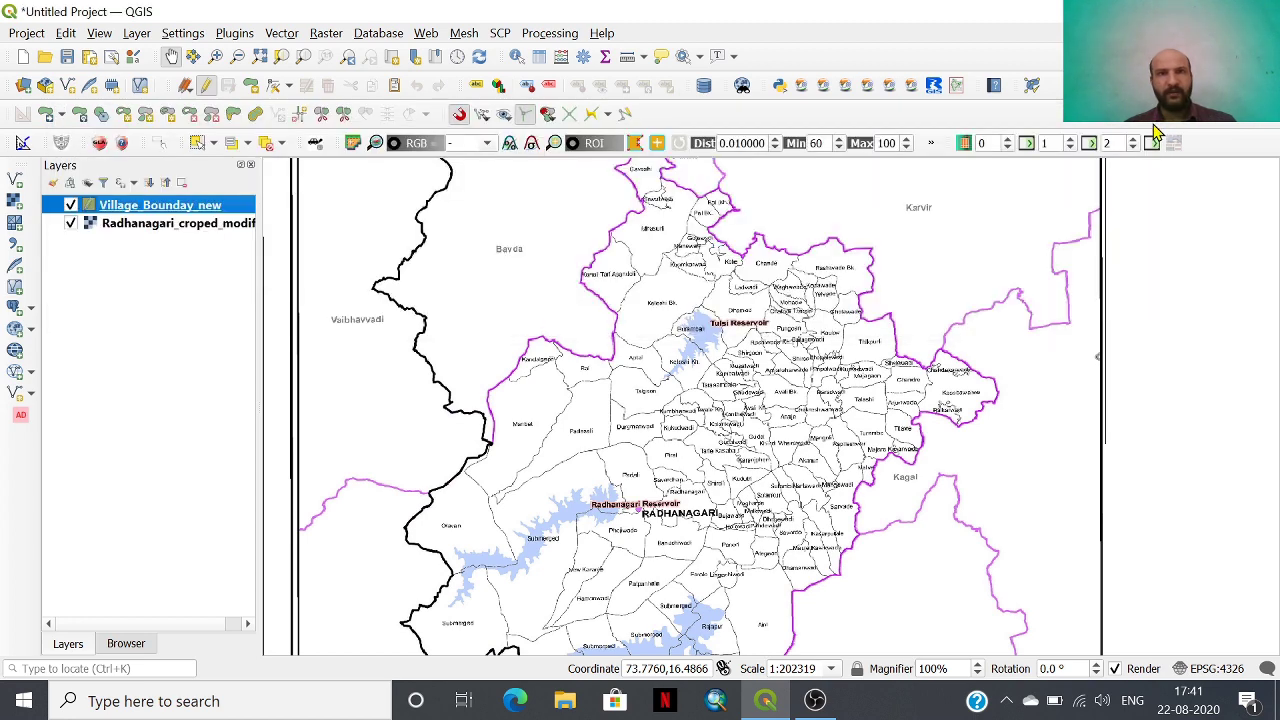
Set the polygon overlap mode to Avoid Overlap on Active Layer
click(460, 116)
click(549, 115)
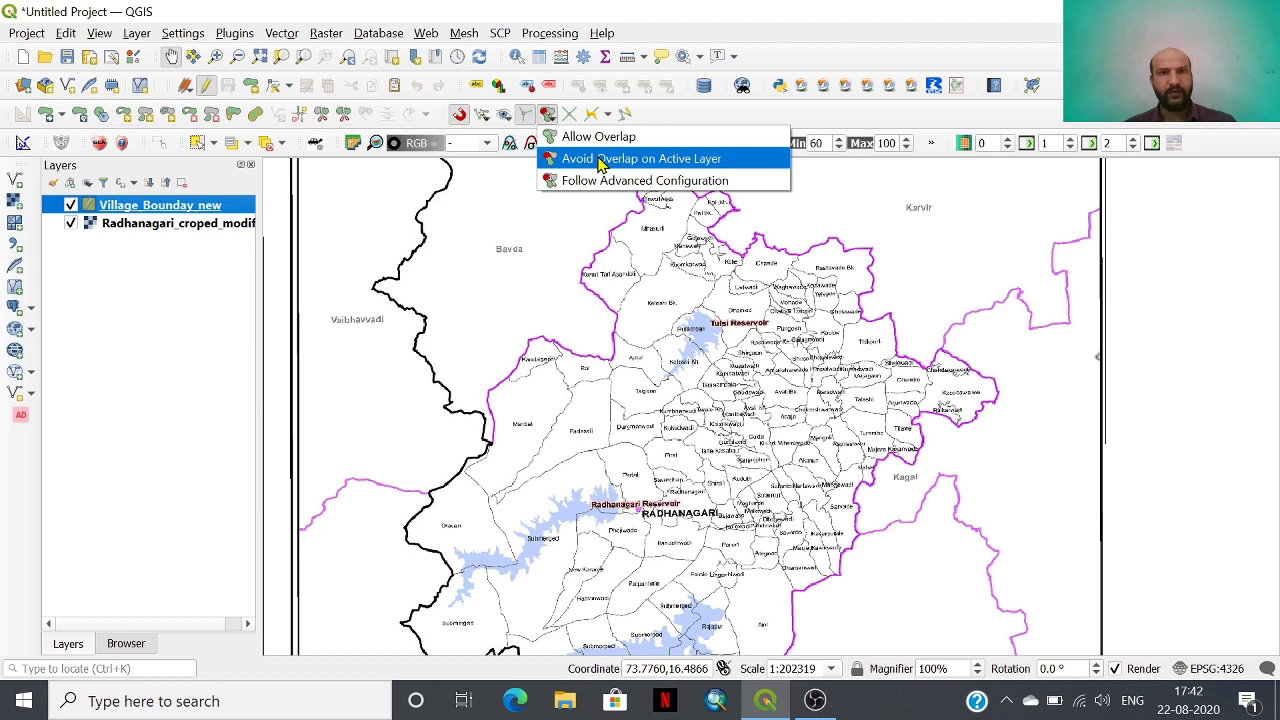
click(601, 162)
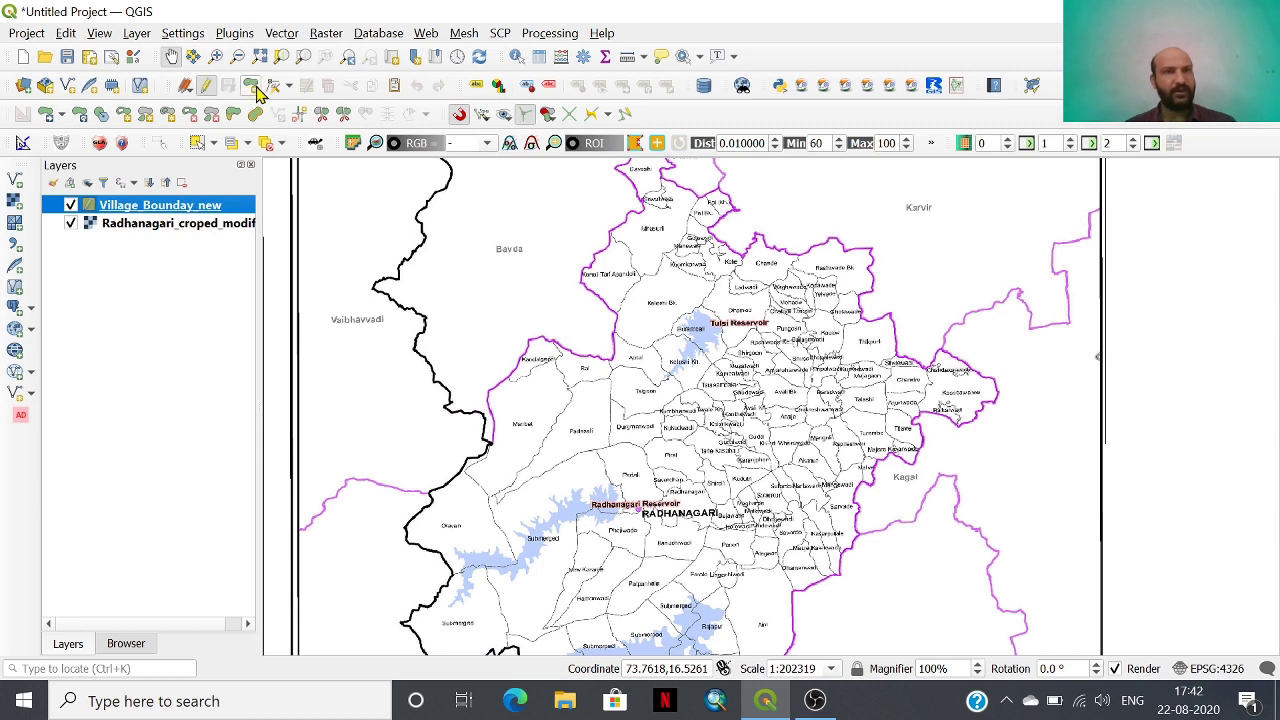
Start a new polygon at the Talgaon corner of Keloshi Kh. and trace its western boundary along Aptal to the northwest corner
click(252, 87)
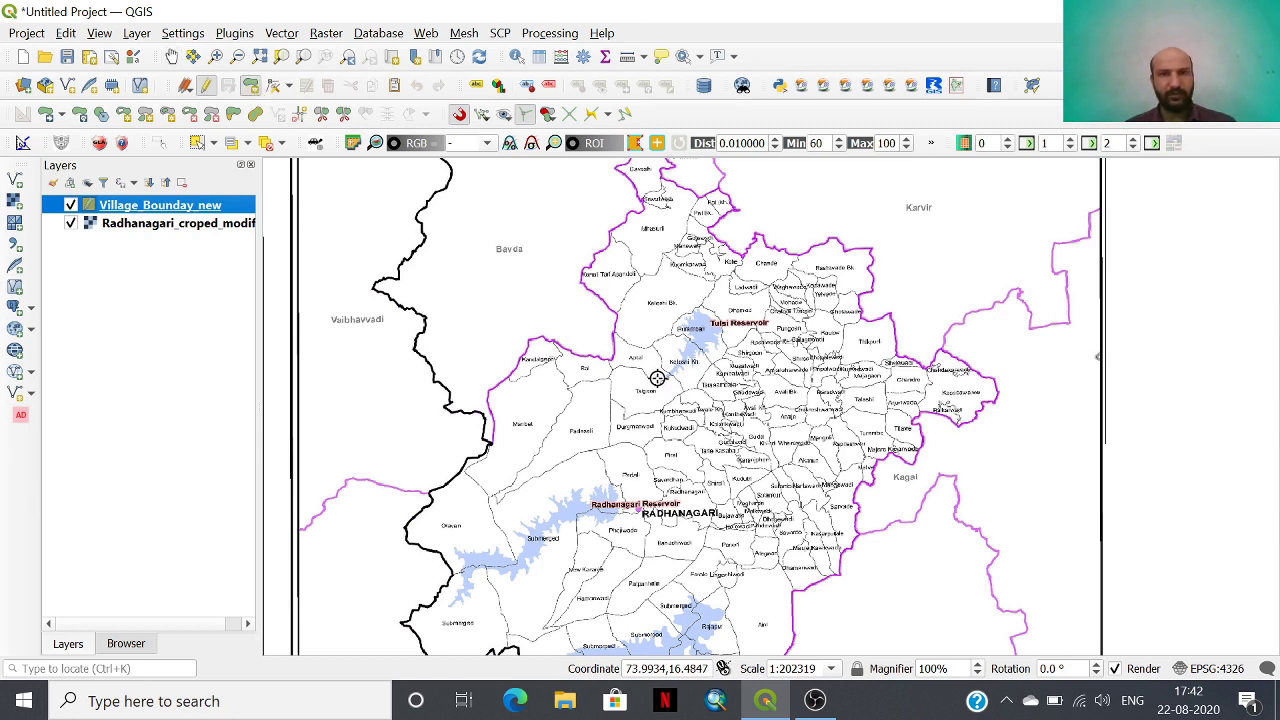
scroll(657, 378, up, 4)
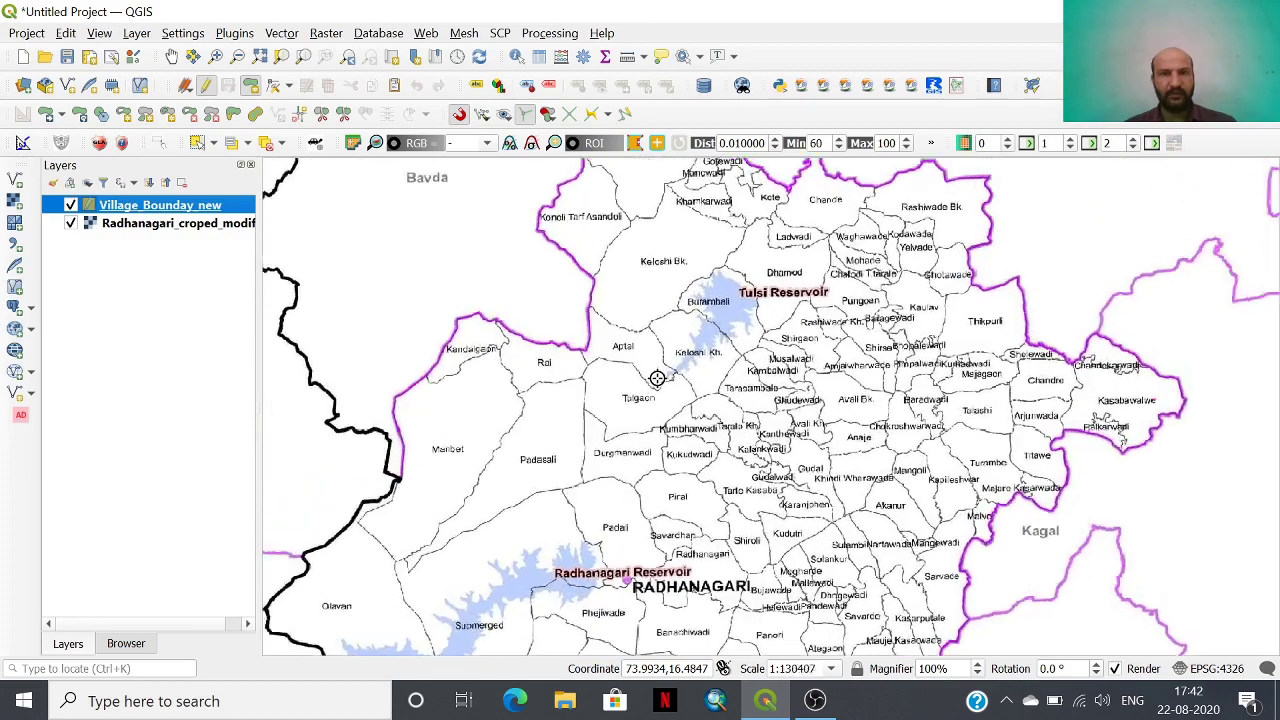
scroll(657, 378, up, 1)
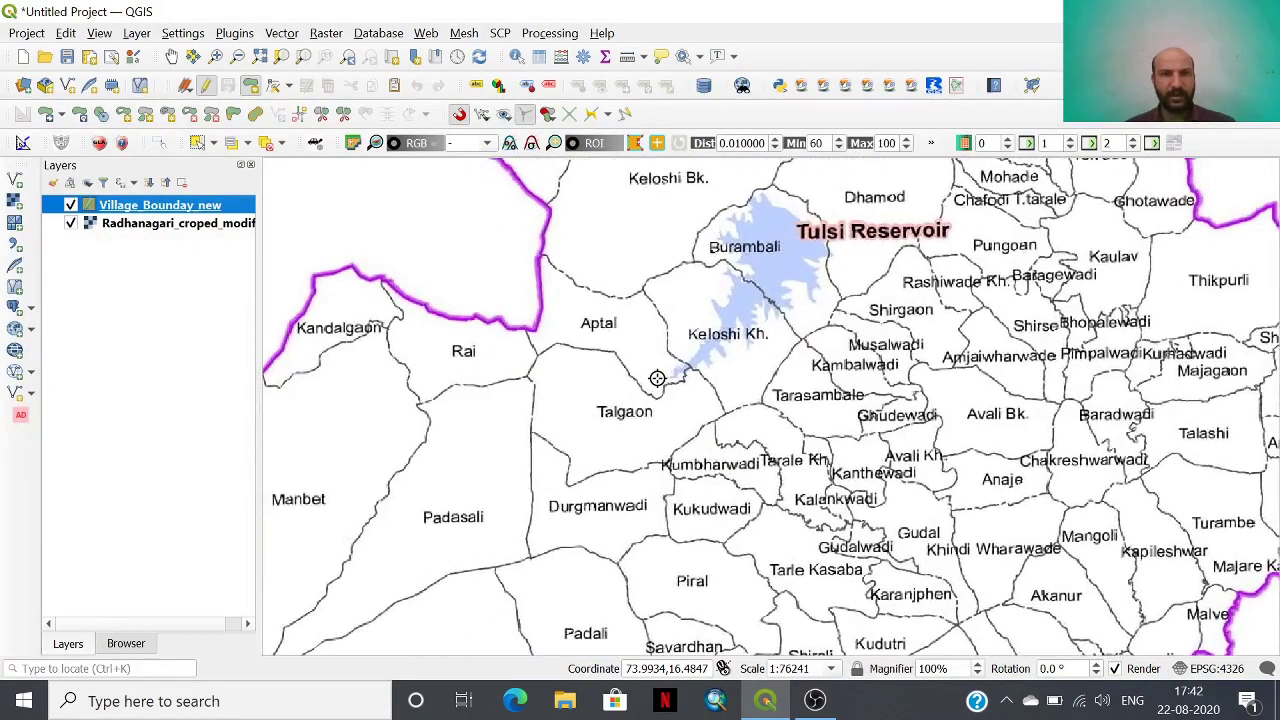
scroll(657, 378, up, 1)
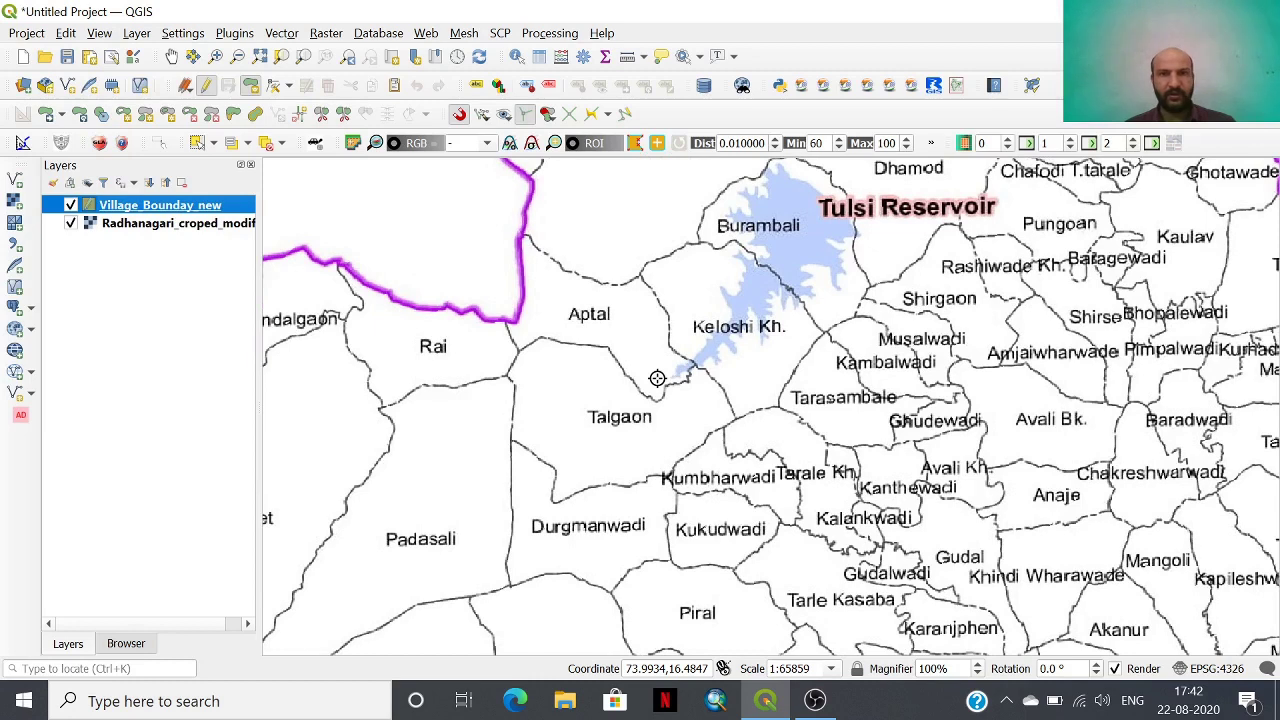
scroll(657, 378, up, 1)
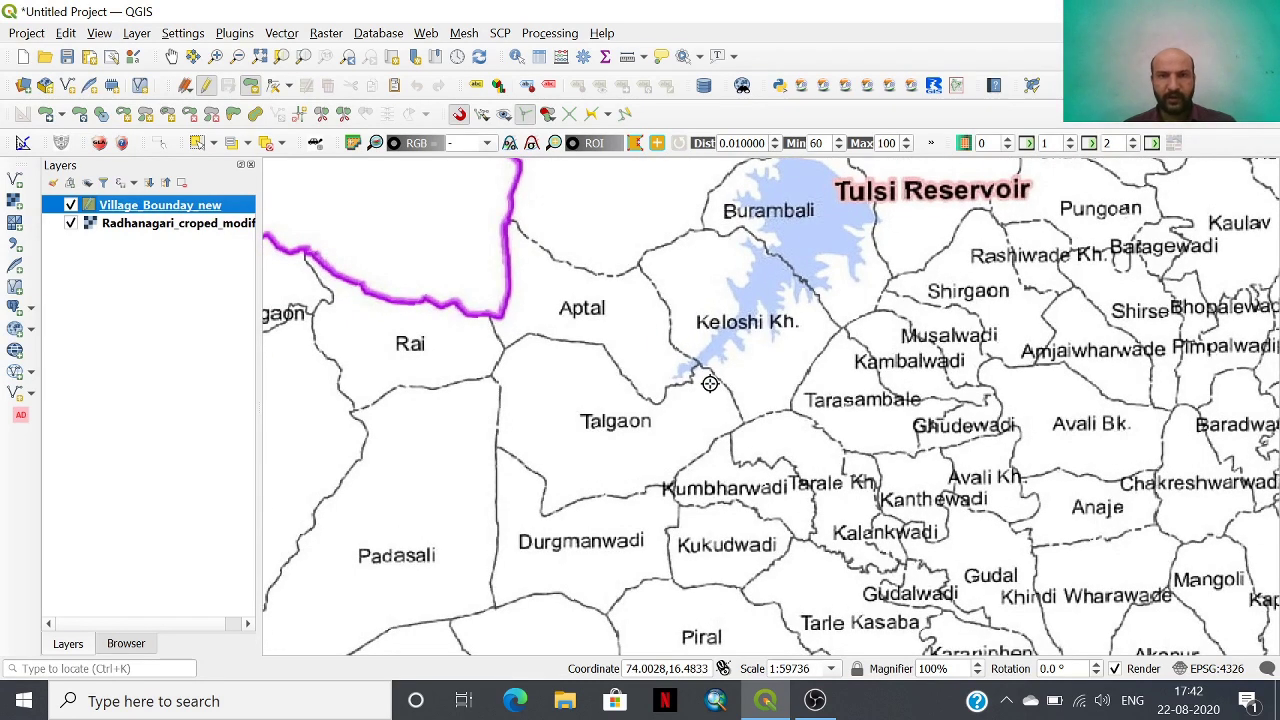
click(697, 365)
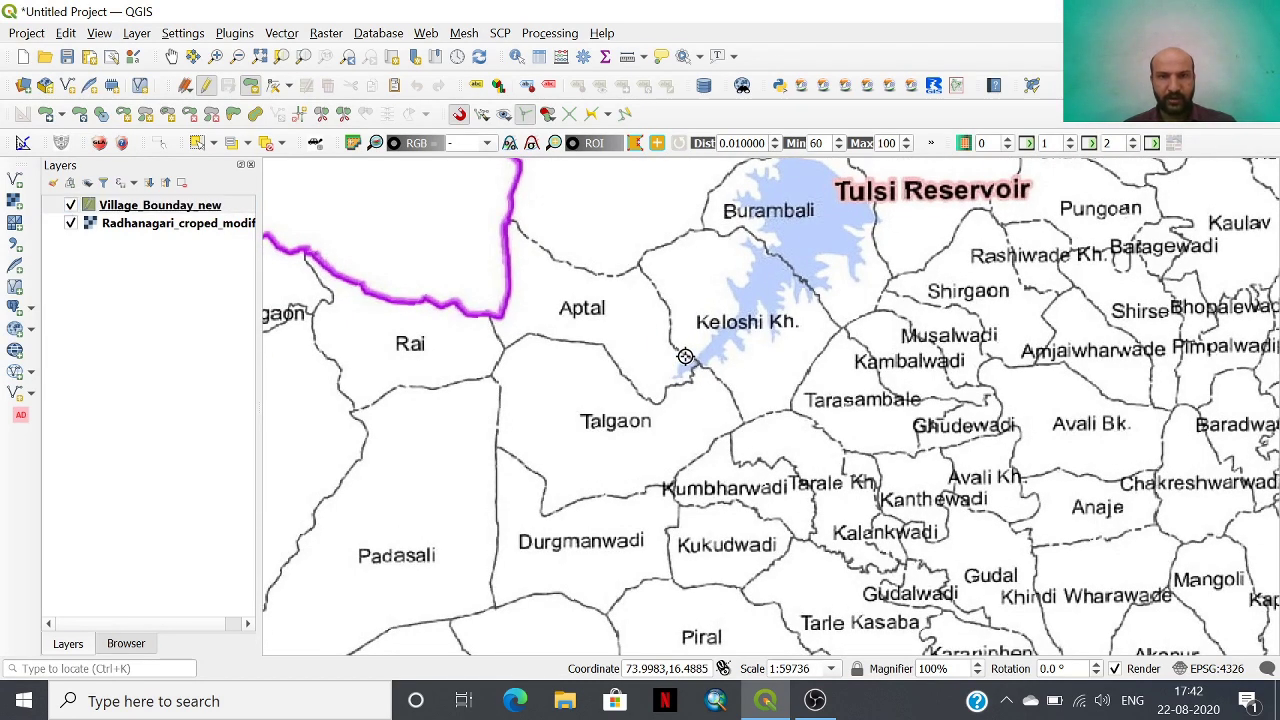
click(672, 340)
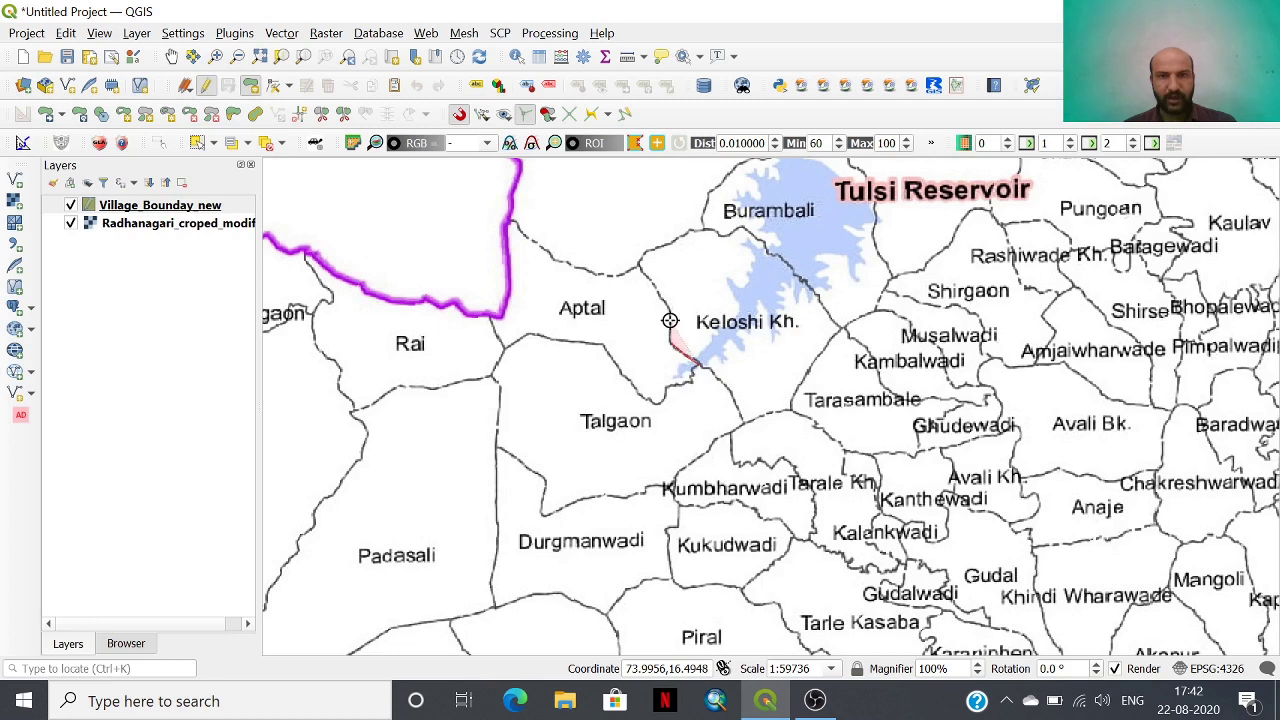
click(662, 297)
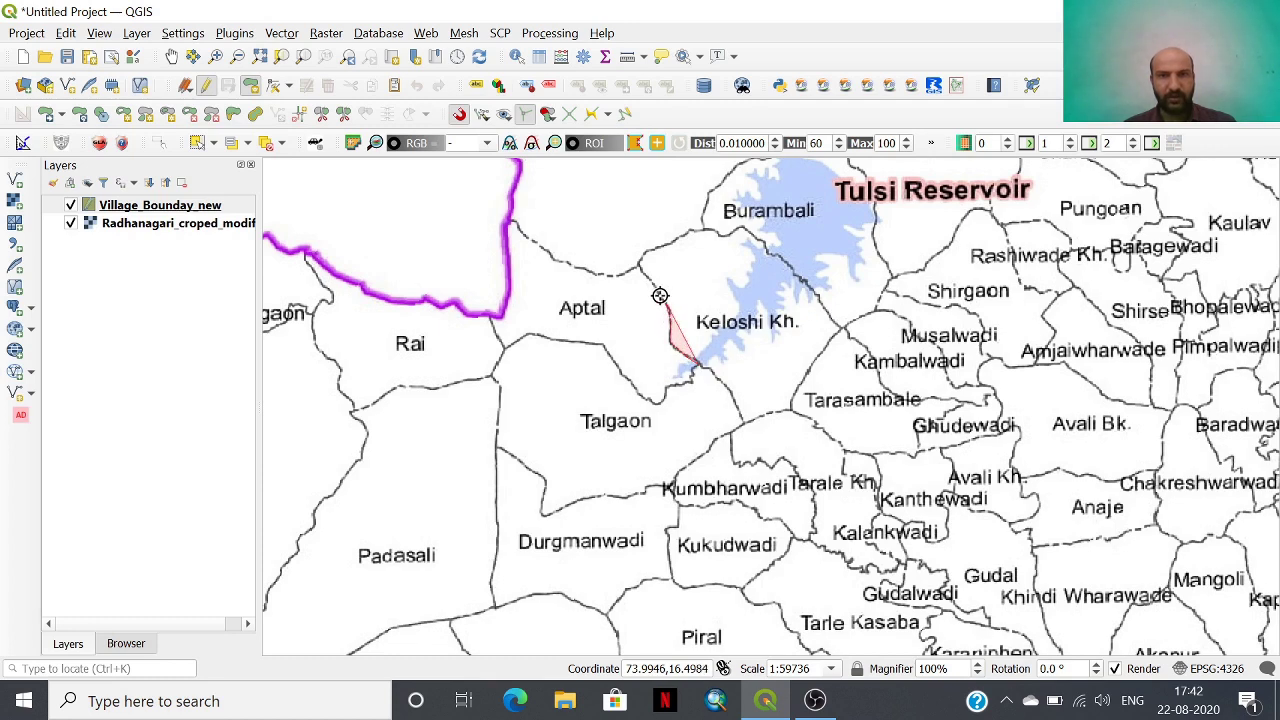
click(638, 265)
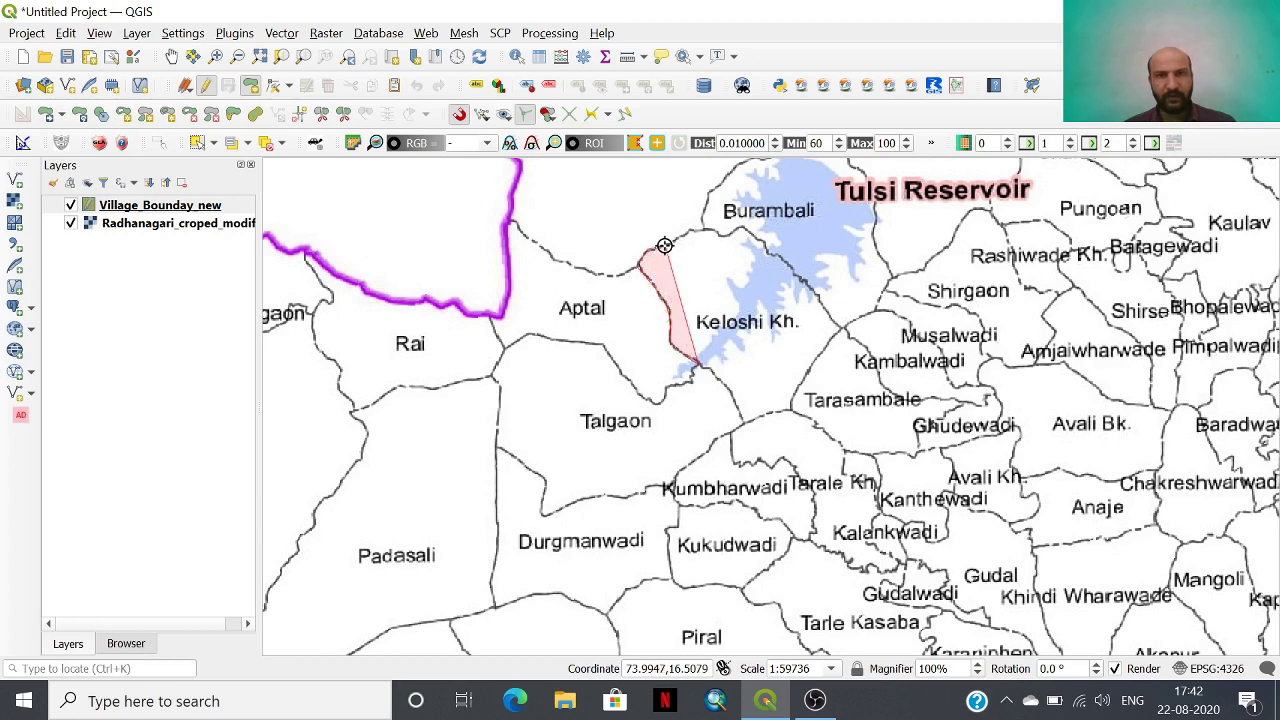
Trace the northern, eastern and southern boundaries of Keloshi Kh. and finish the polygon
click(732, 232)
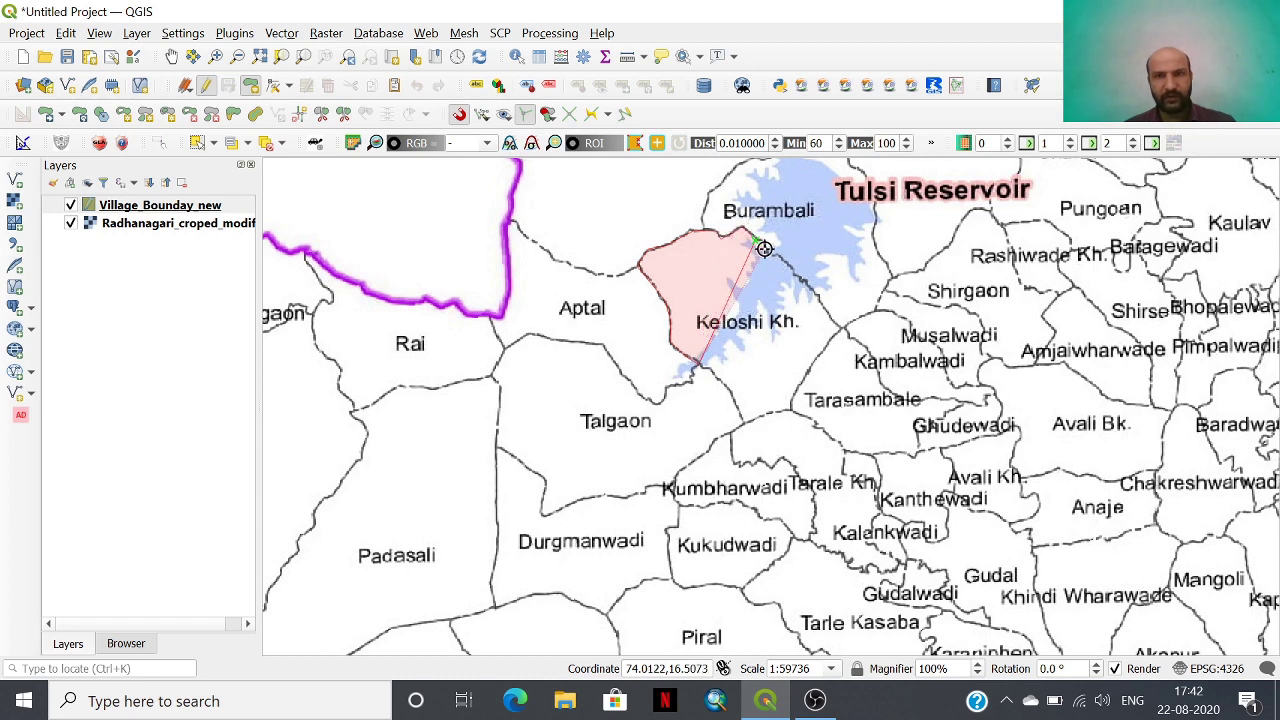
click(789, 267)
click(809, 289)
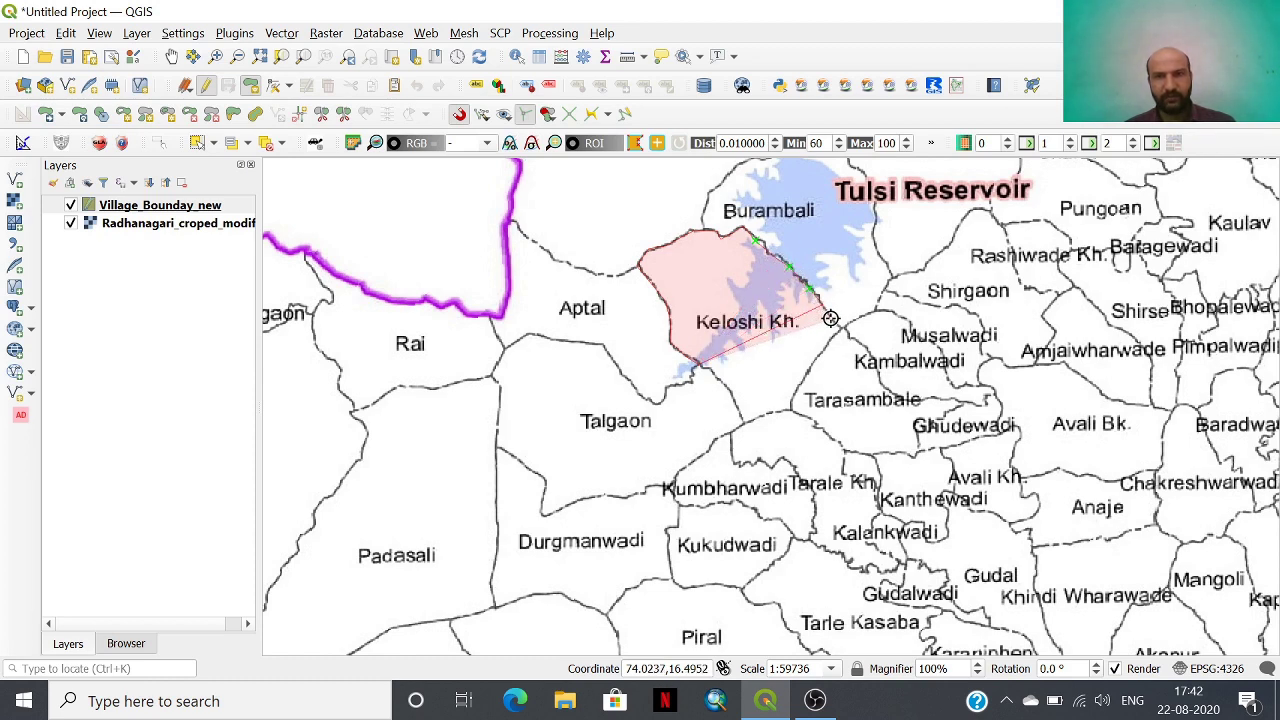
click(843, 328)
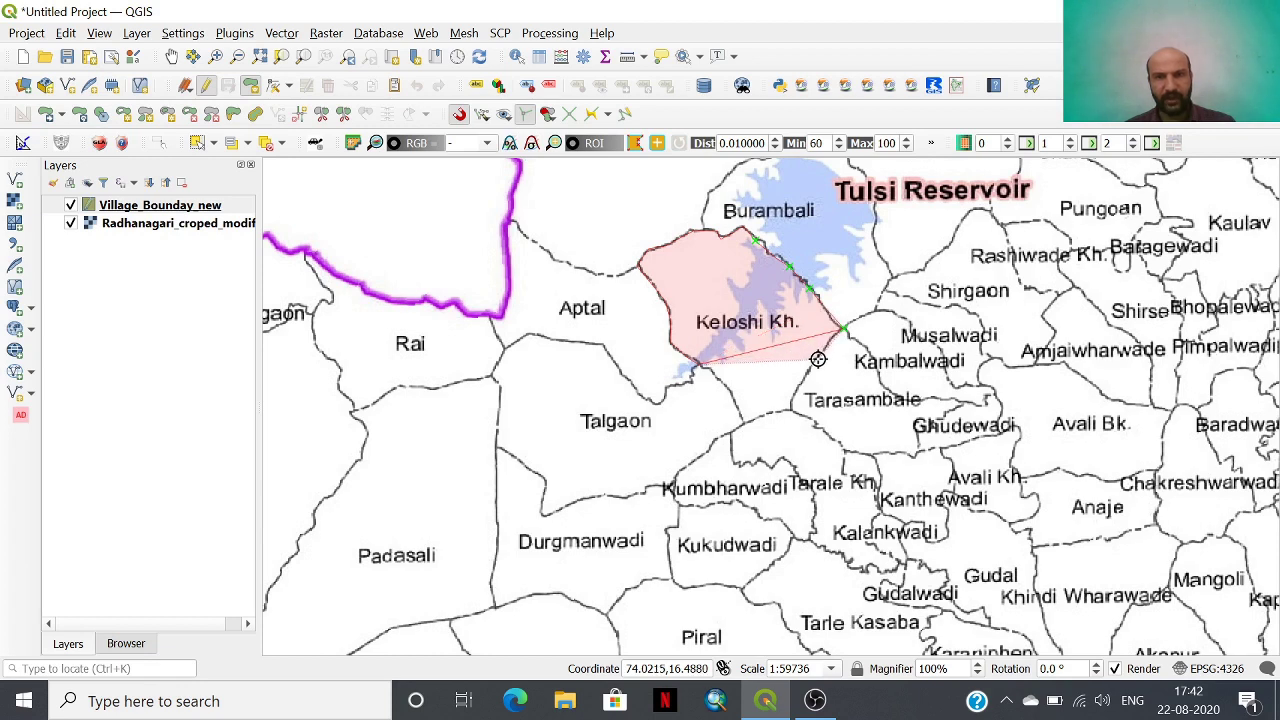
click(787, 409)
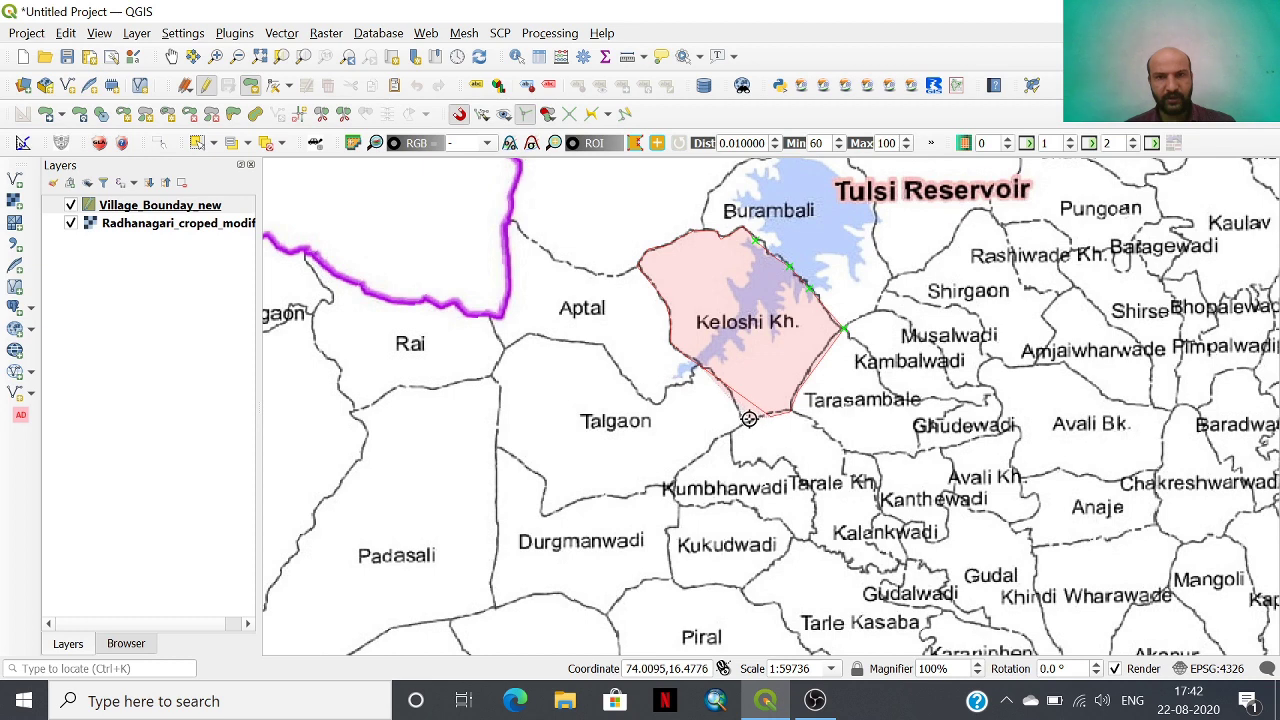
click(748, 422)
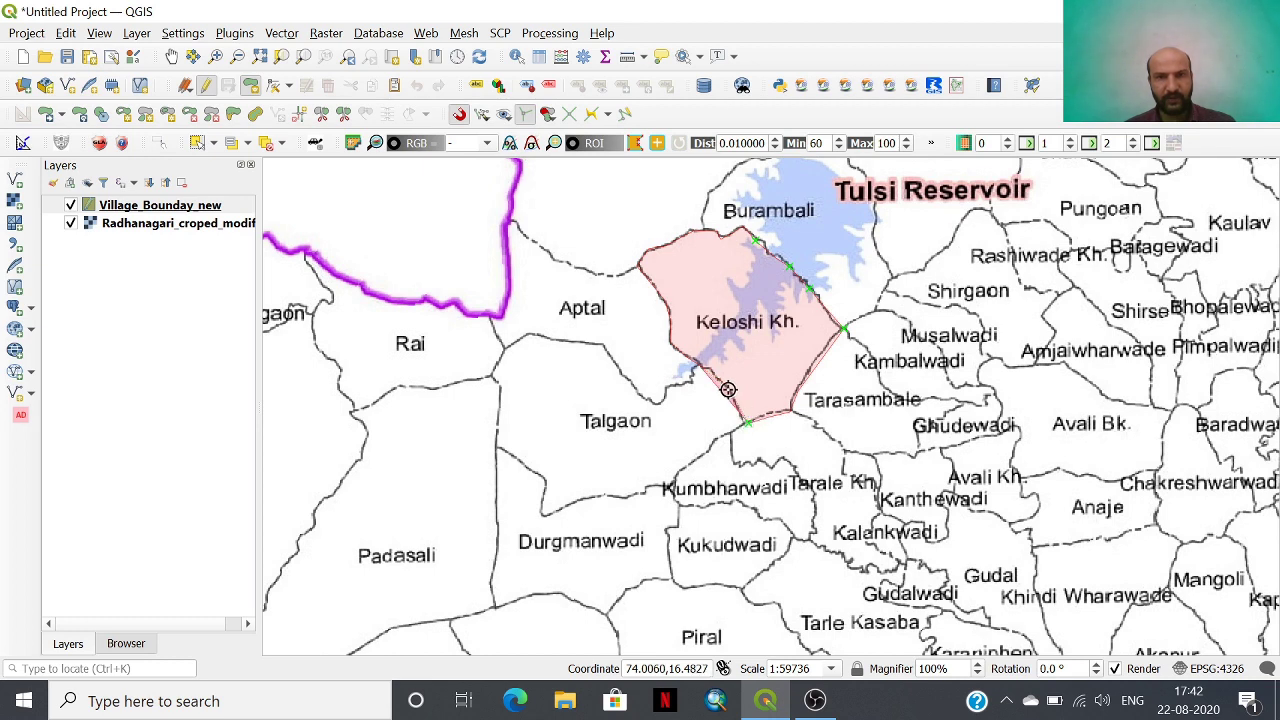
right_click(726, 384)
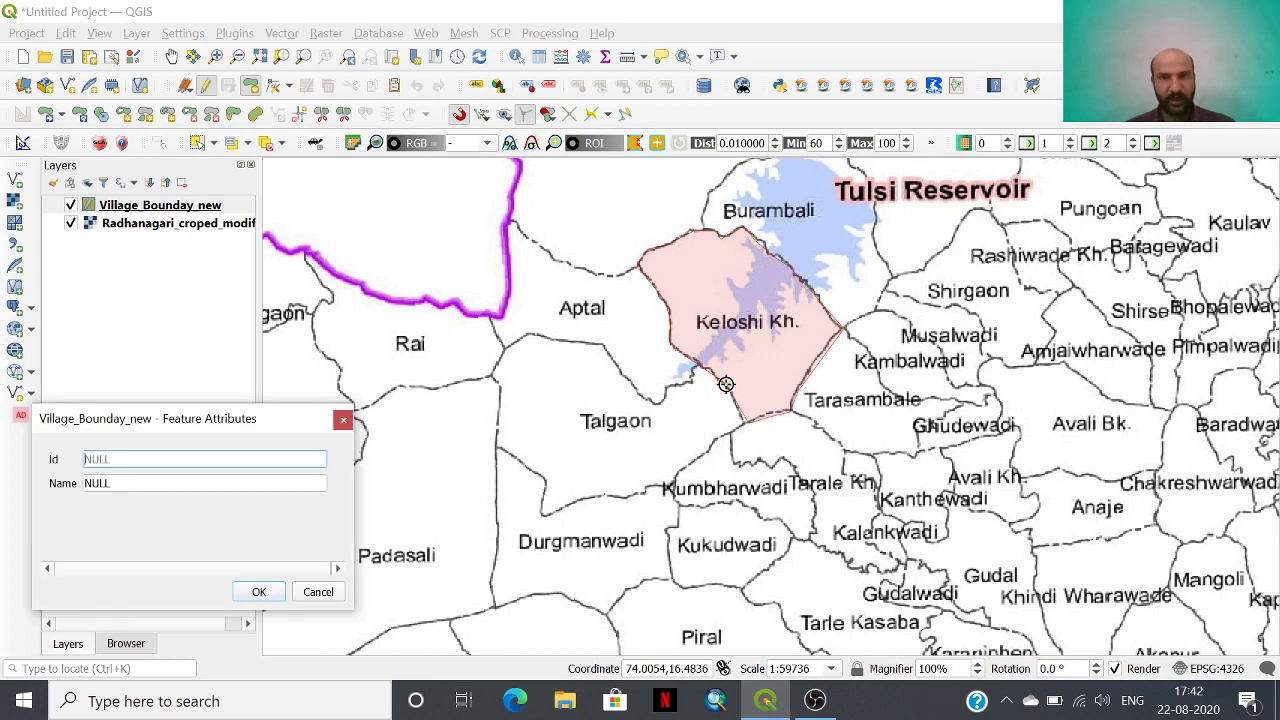
Give the Keloshi Kh. polygon id 1 and the name Keloshi Bud, and accept the attributes
click(88, 451)
text(1)
key(Tab)
text(K)
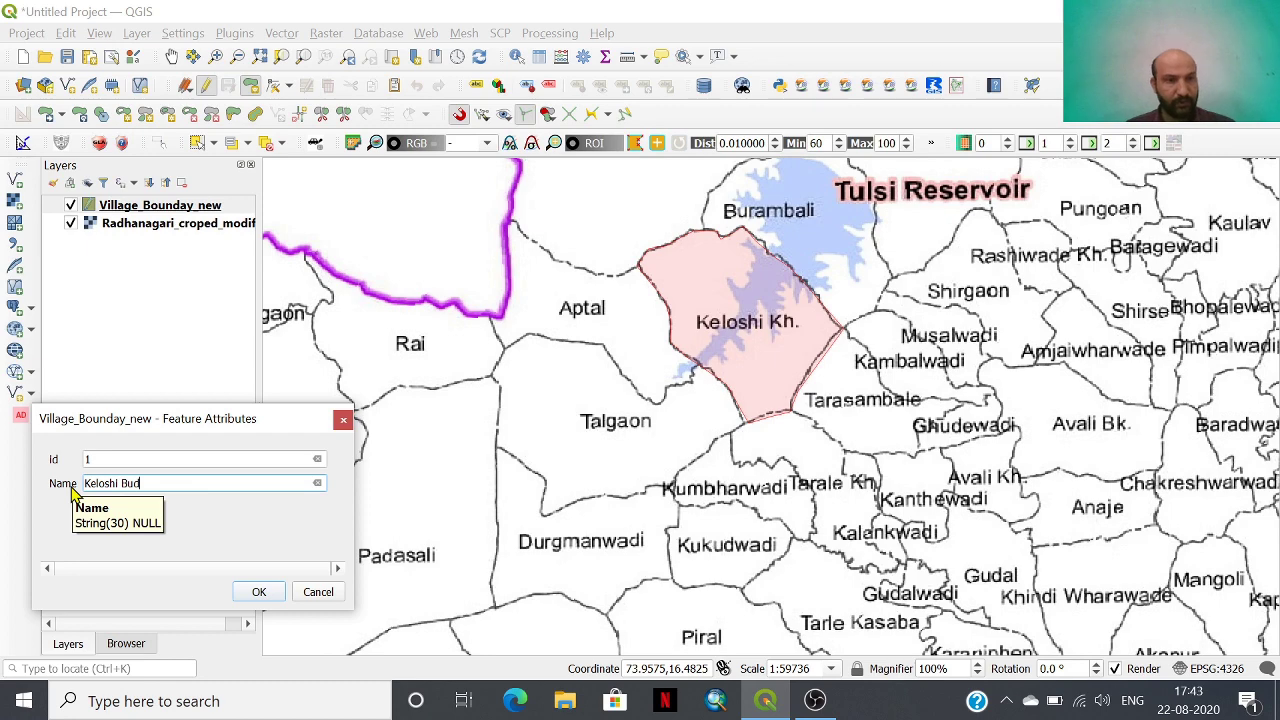
click(250, 592)
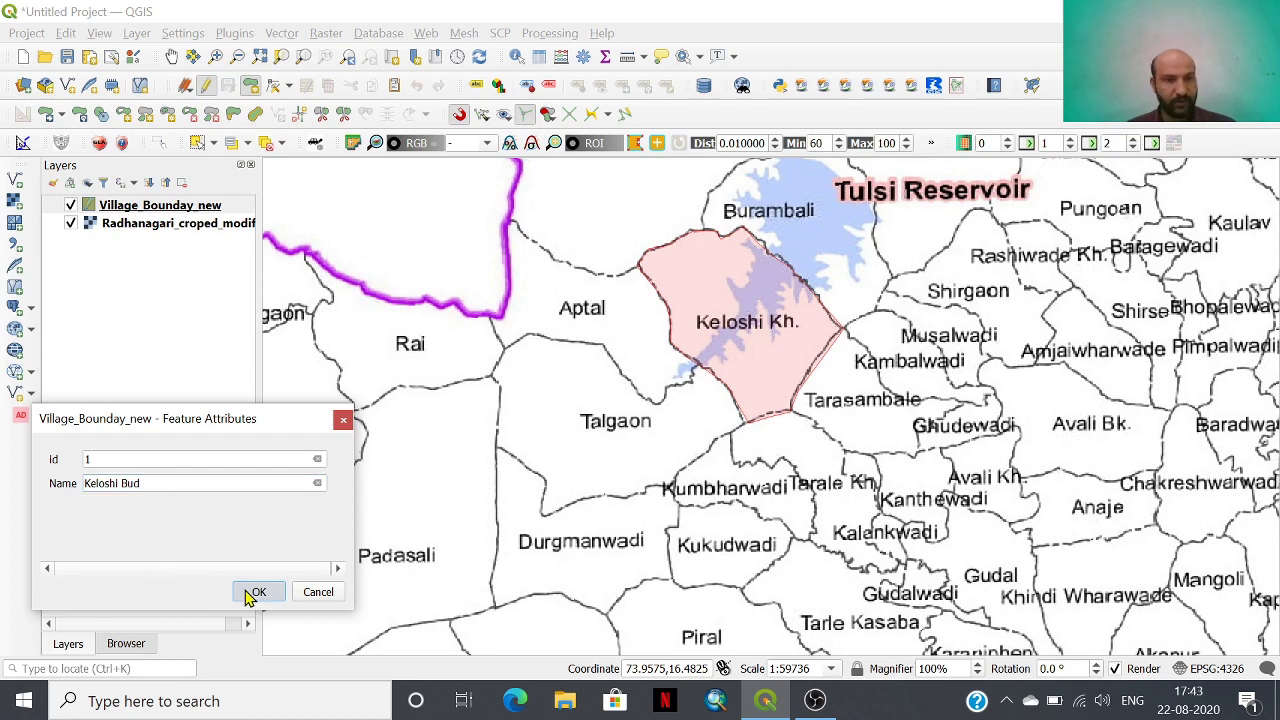
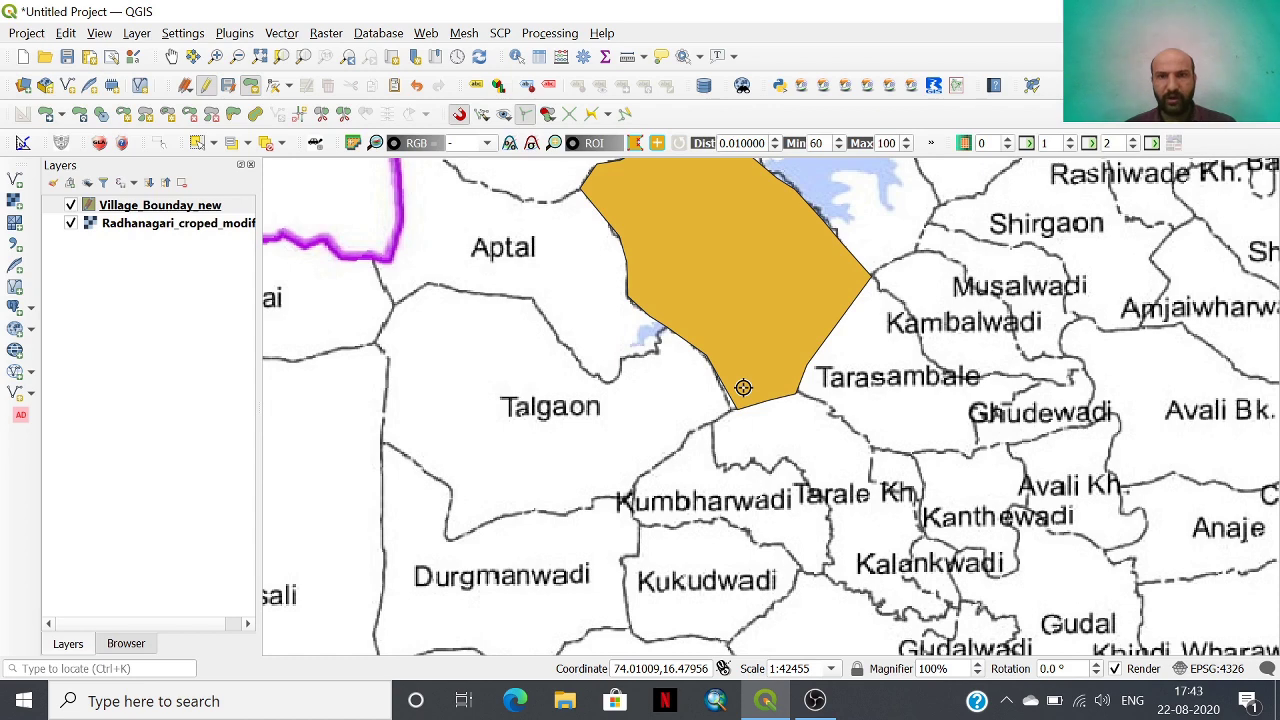
Start the Tarale Kh. polygon slightly inside the Keloshi polygon's southern tip and trace its jagged boundary with Kumbharwadi
scroll(743, 387, up, 1)
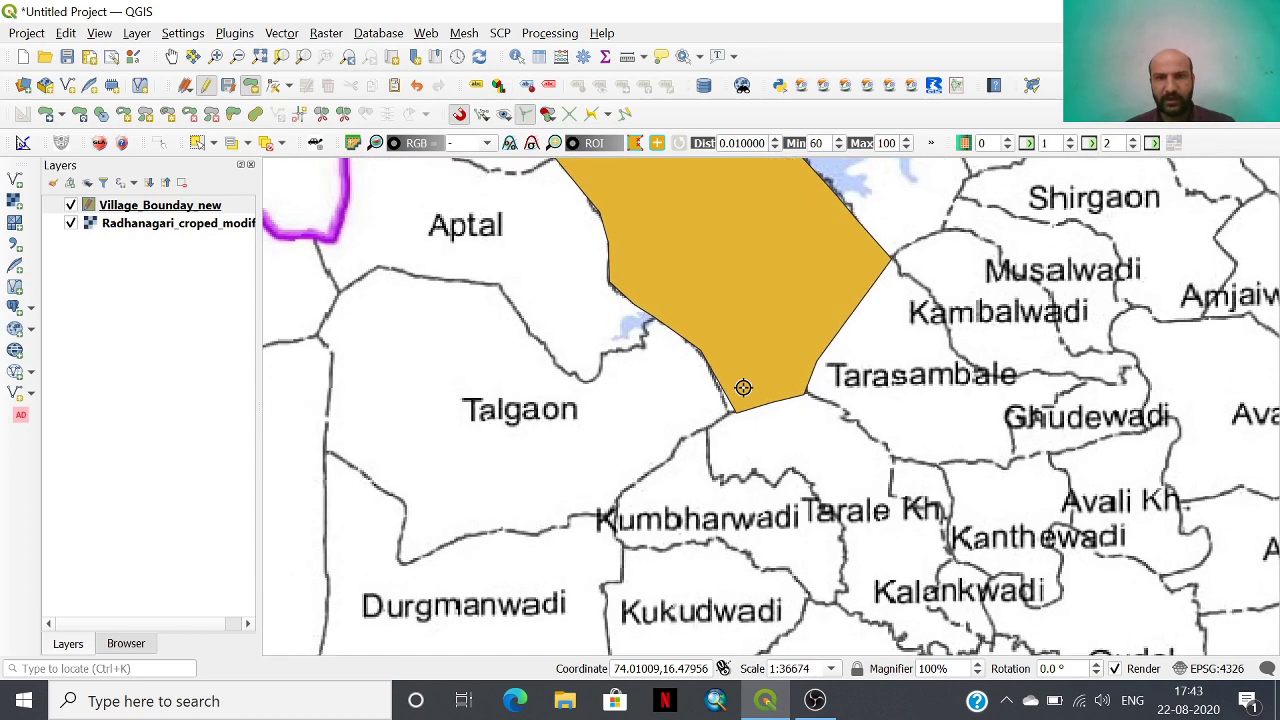
scroll(743, 387, up, 1)
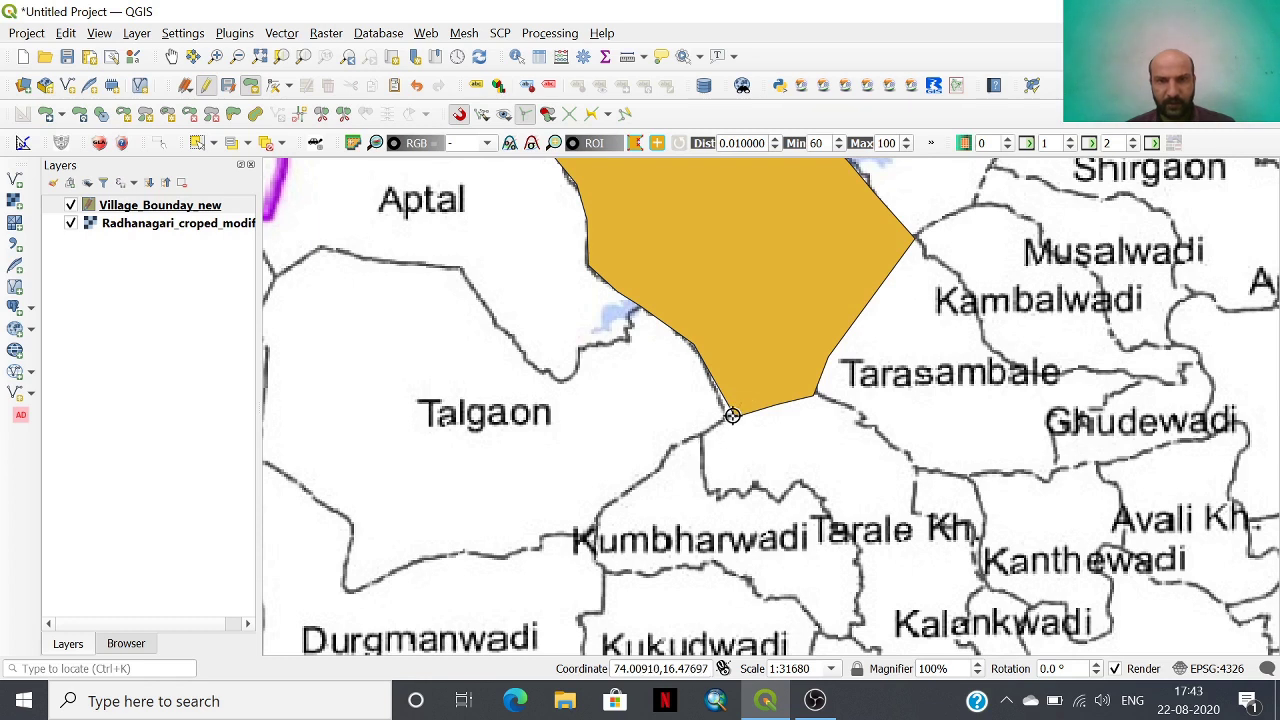
click(735, 413)
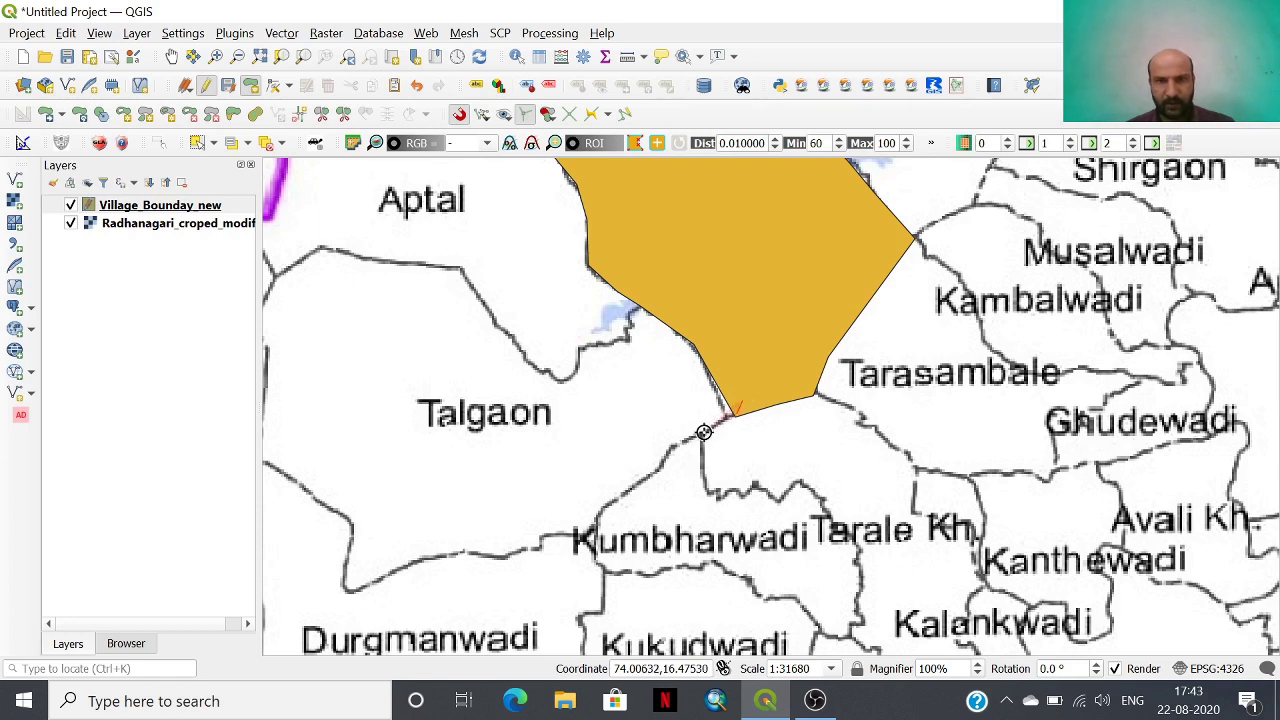
click(703, 434)
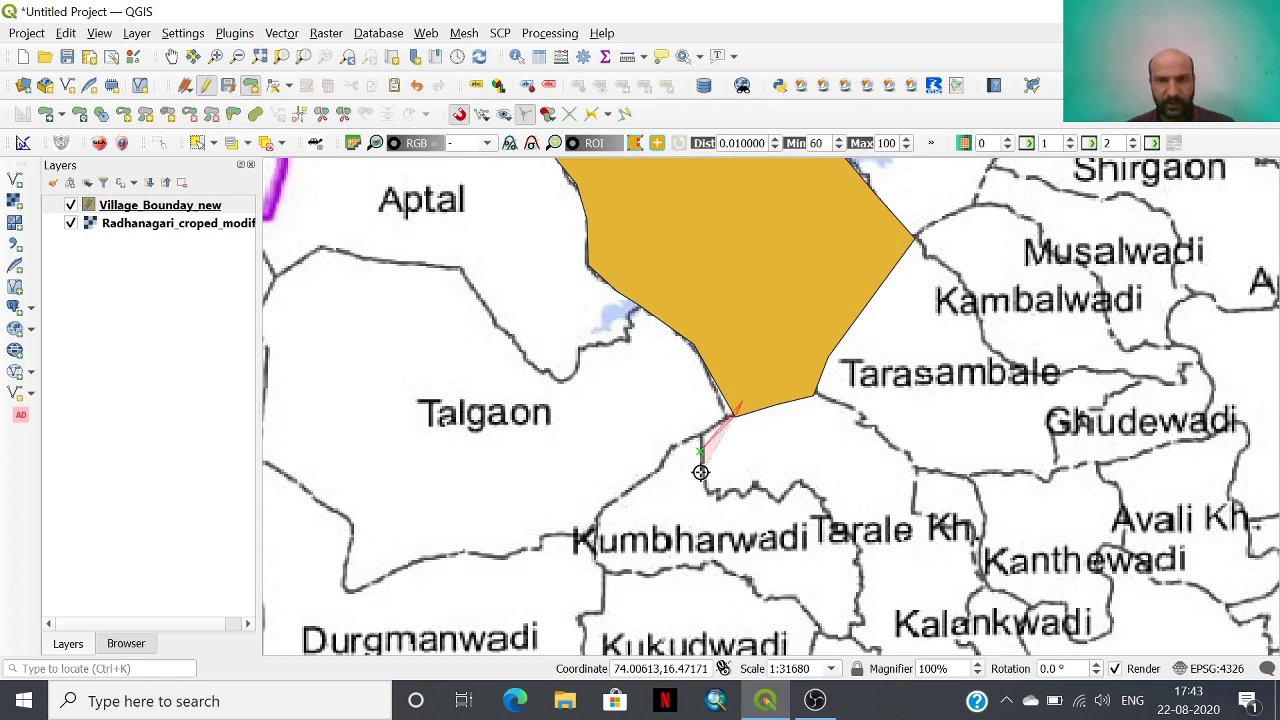
click(708, 492)
click(719, 494)
click(738, 495)
click(755, 490)
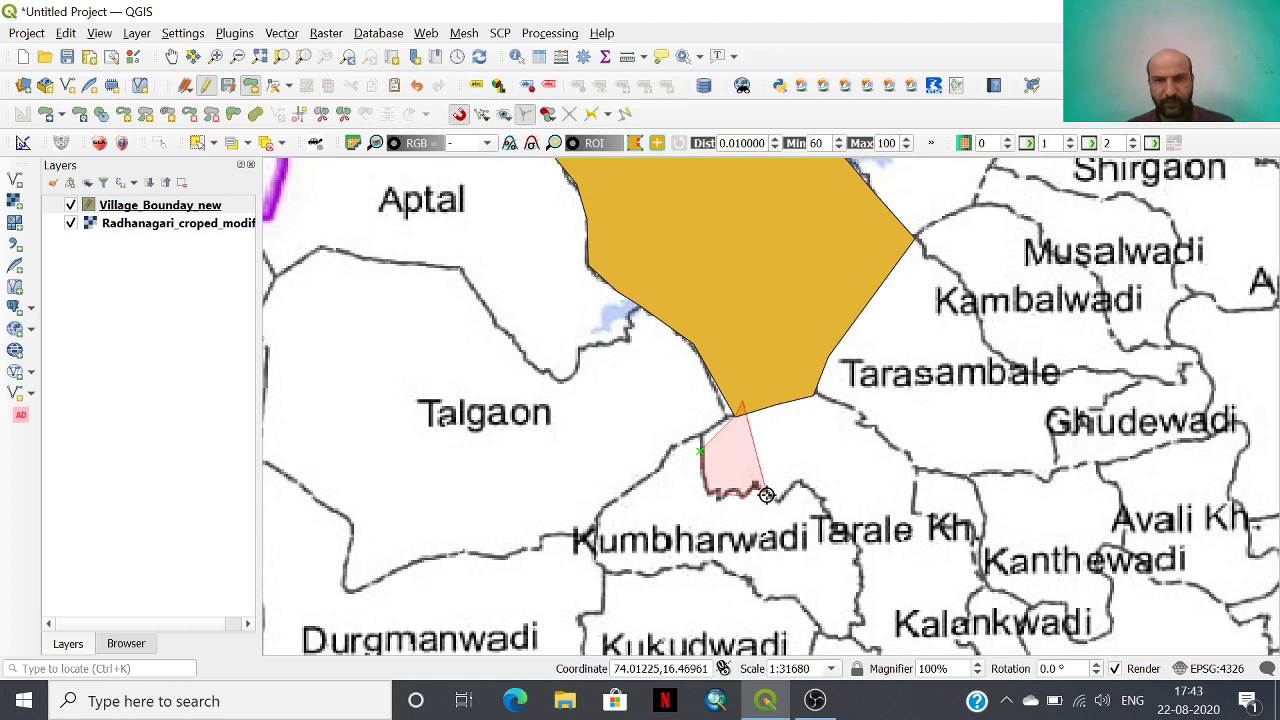
click(779, 487)
click(792, 494)
click(805, 485)
click(820, 501)
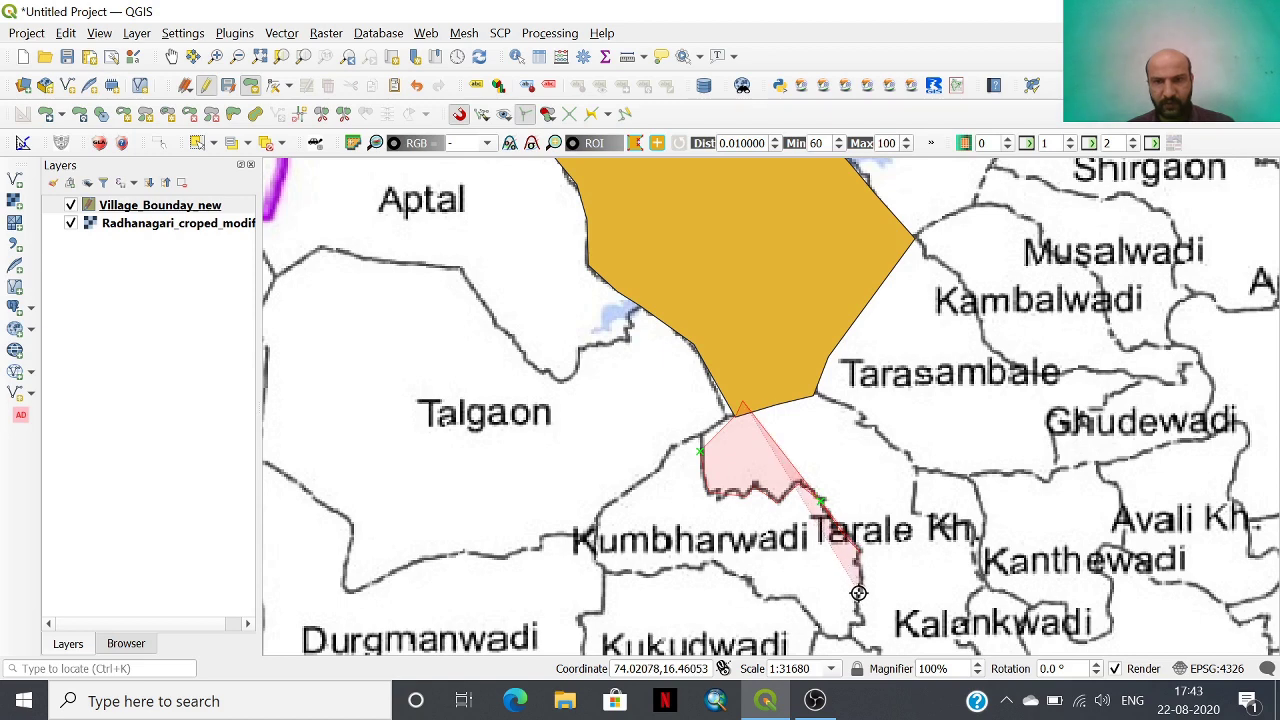
Trace the rest of the Tarale Kh. boundary back to the Keloshi polygon, overlapping its southern edge, and finish the polygon
click(846, 634)
key(Down)
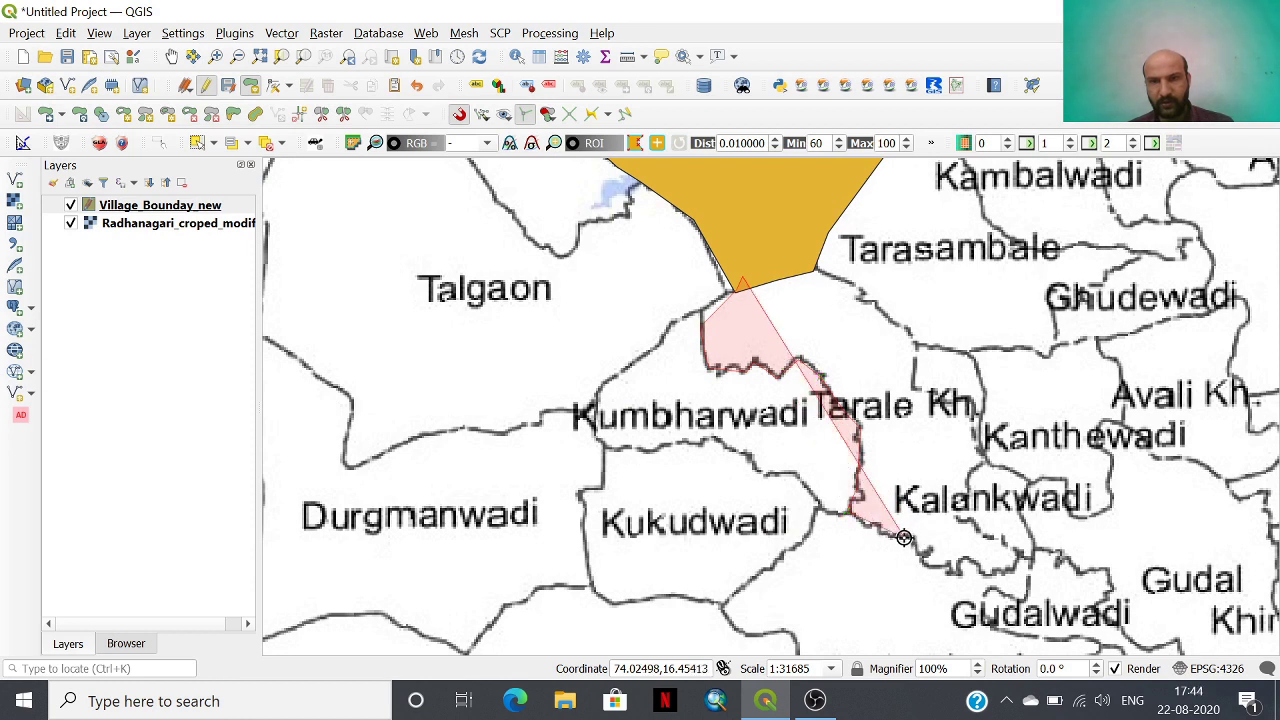
click(952, 563)
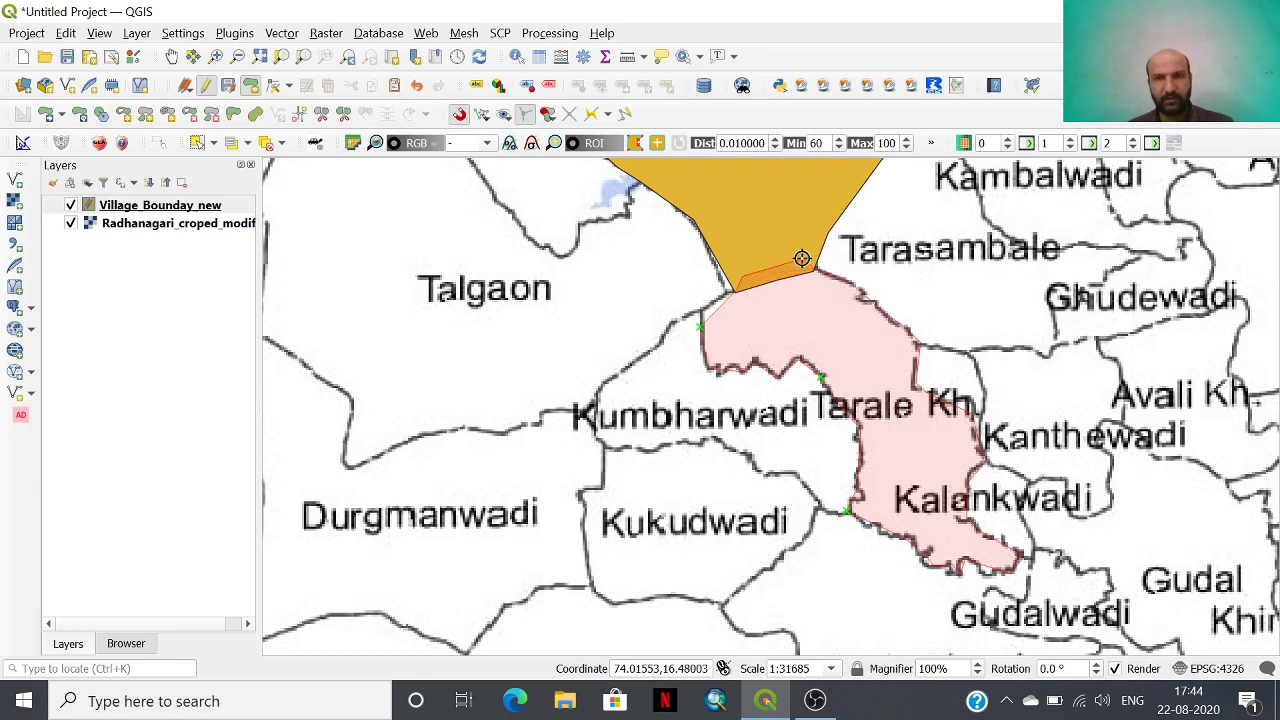
right_click(802, 259)
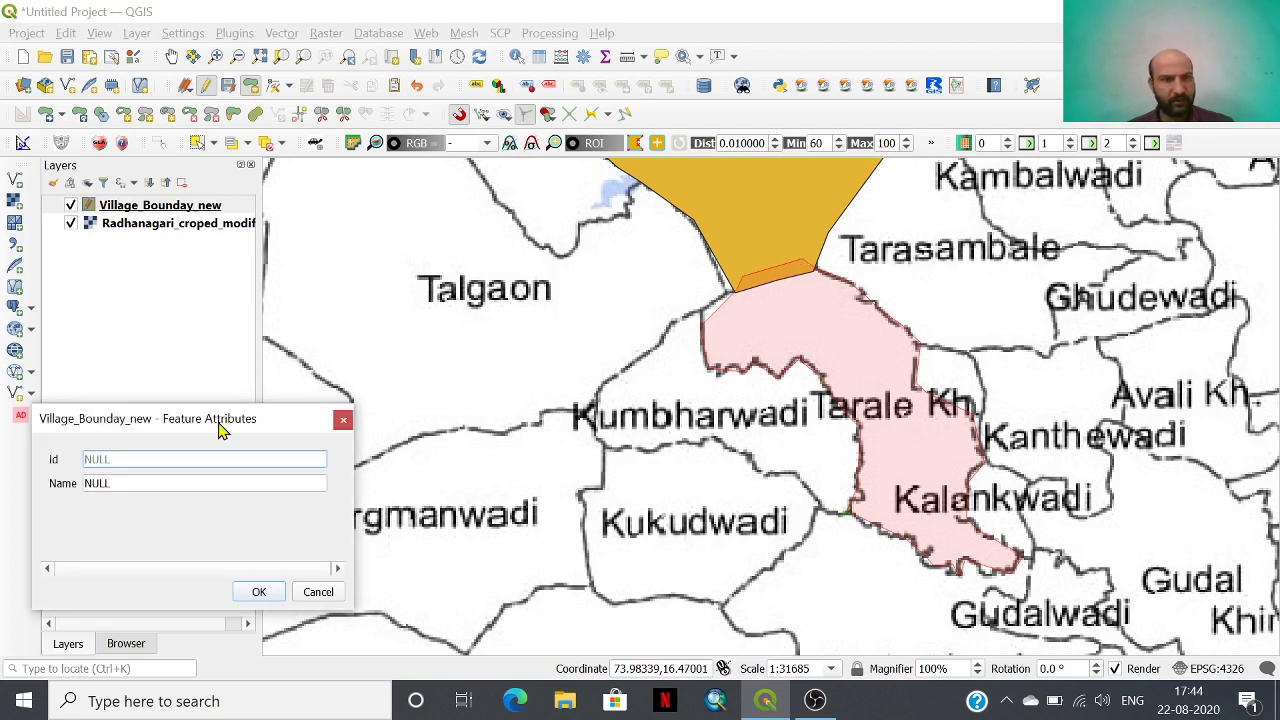
Give the Tarale Kh. polygon id 2 and the name Talale Khurd, and accept the attributes
text(2)
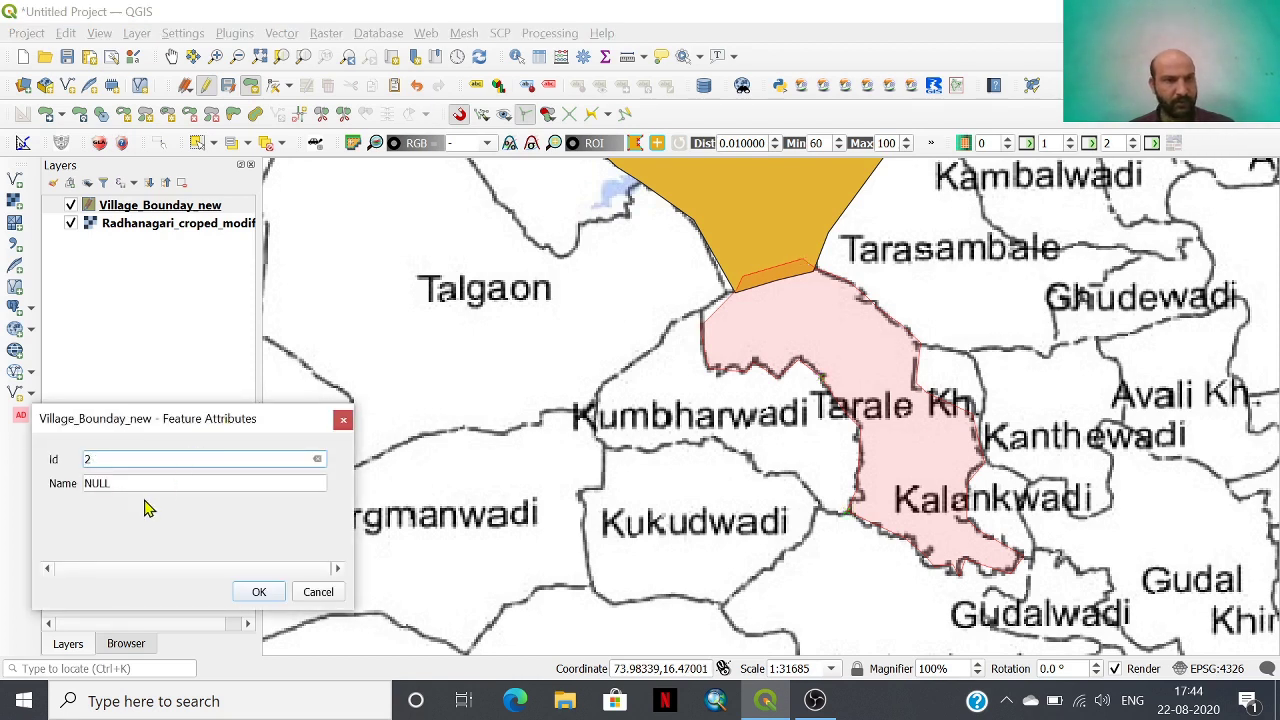
drag(140, 482, 82, 478)
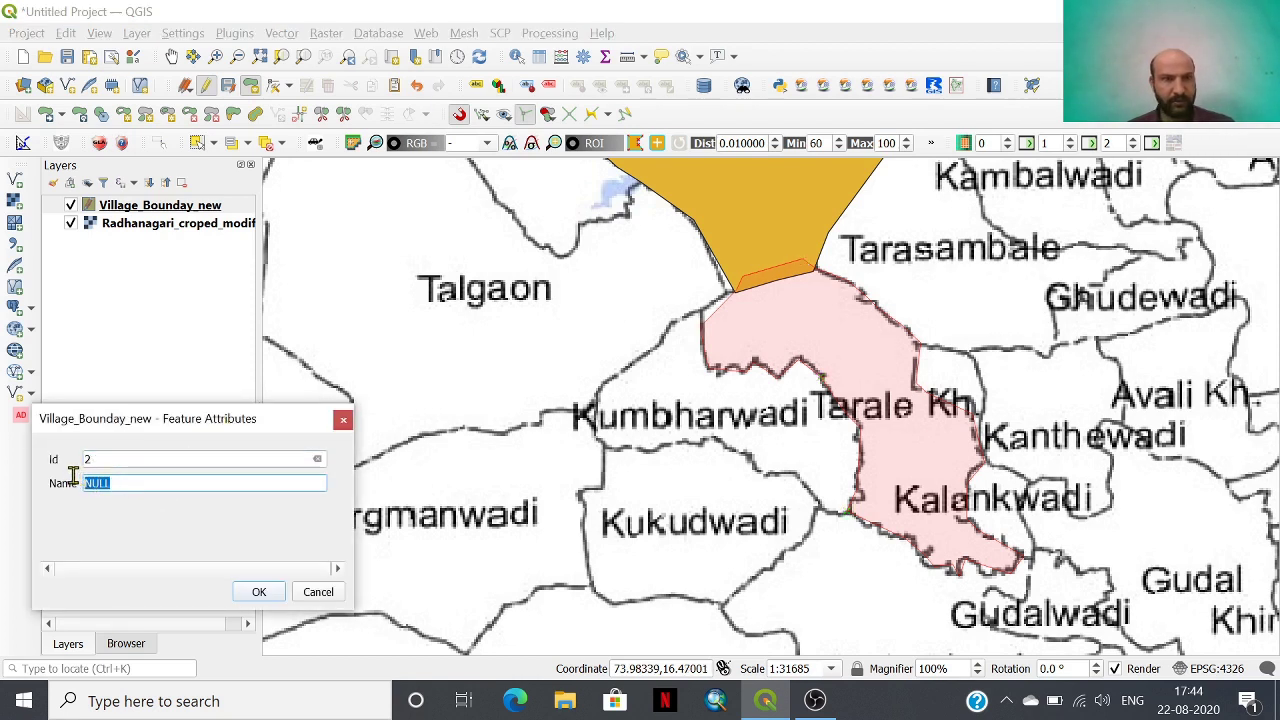
text(Talale Khurd)
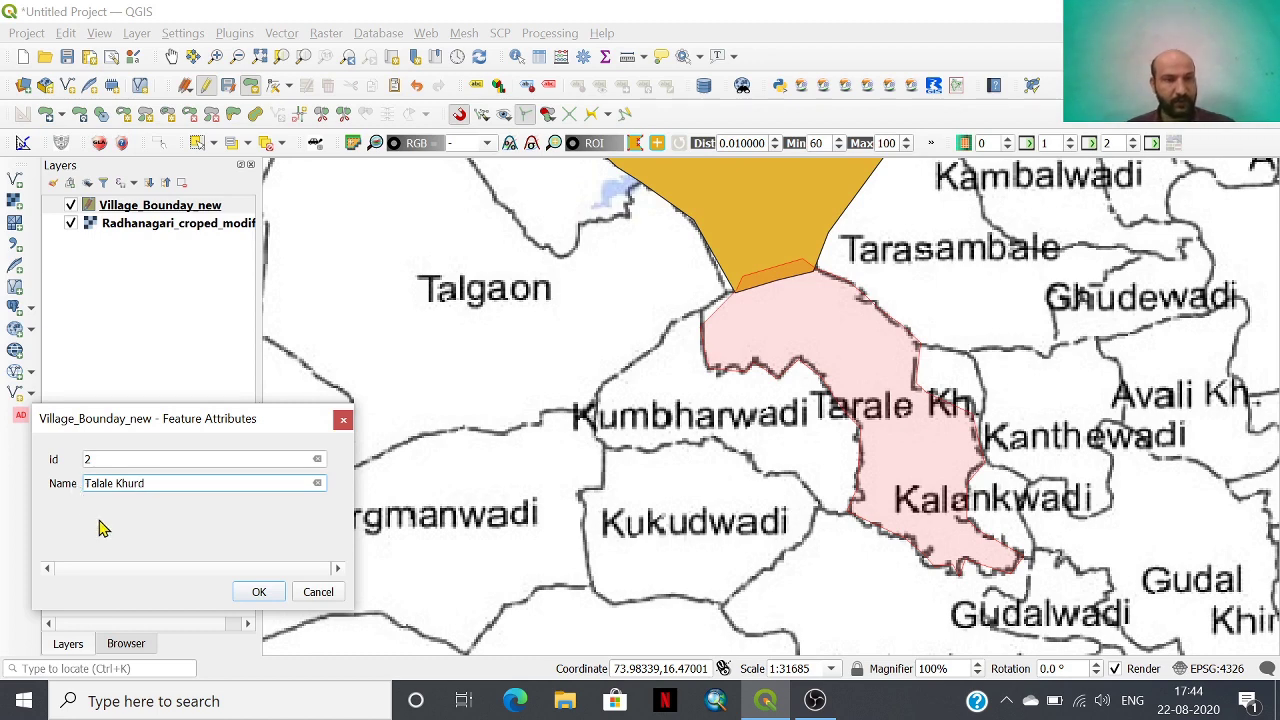
click(260, 593)
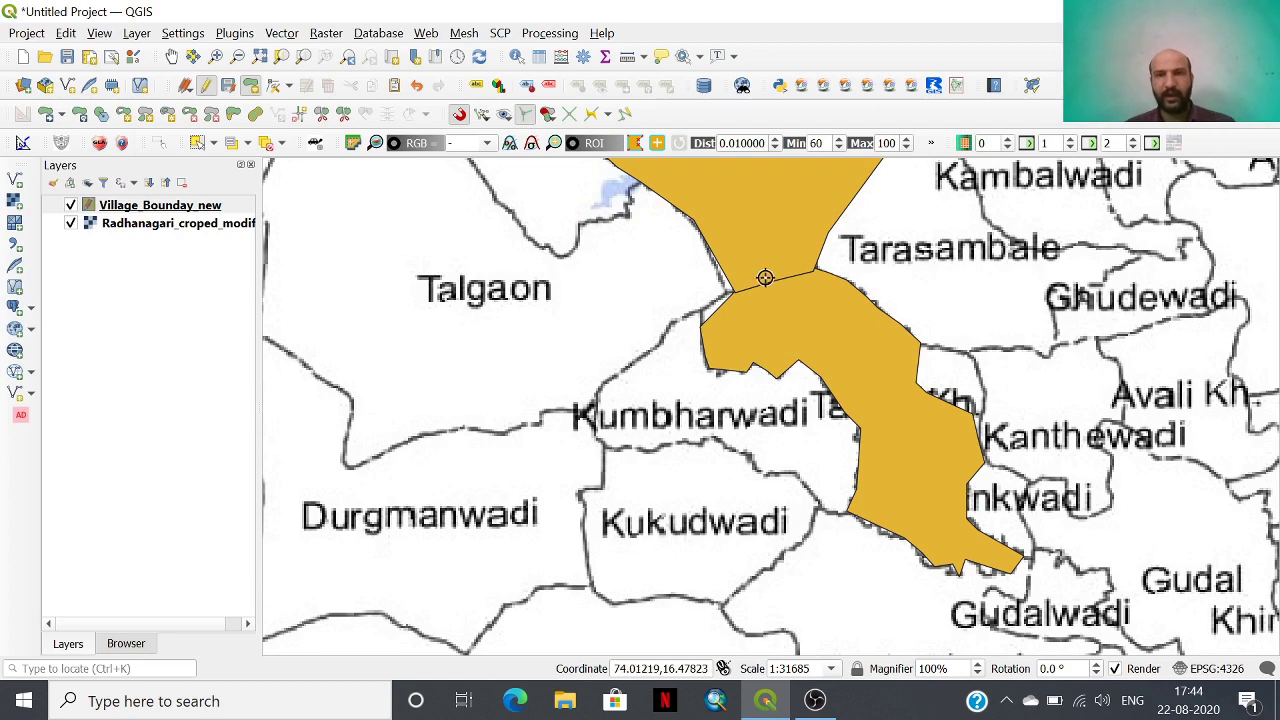
Change the Village_Bounday_new layer's symbol layer type from Simple fill to Outline: Simple line
scroll(792, 276, up, 3)
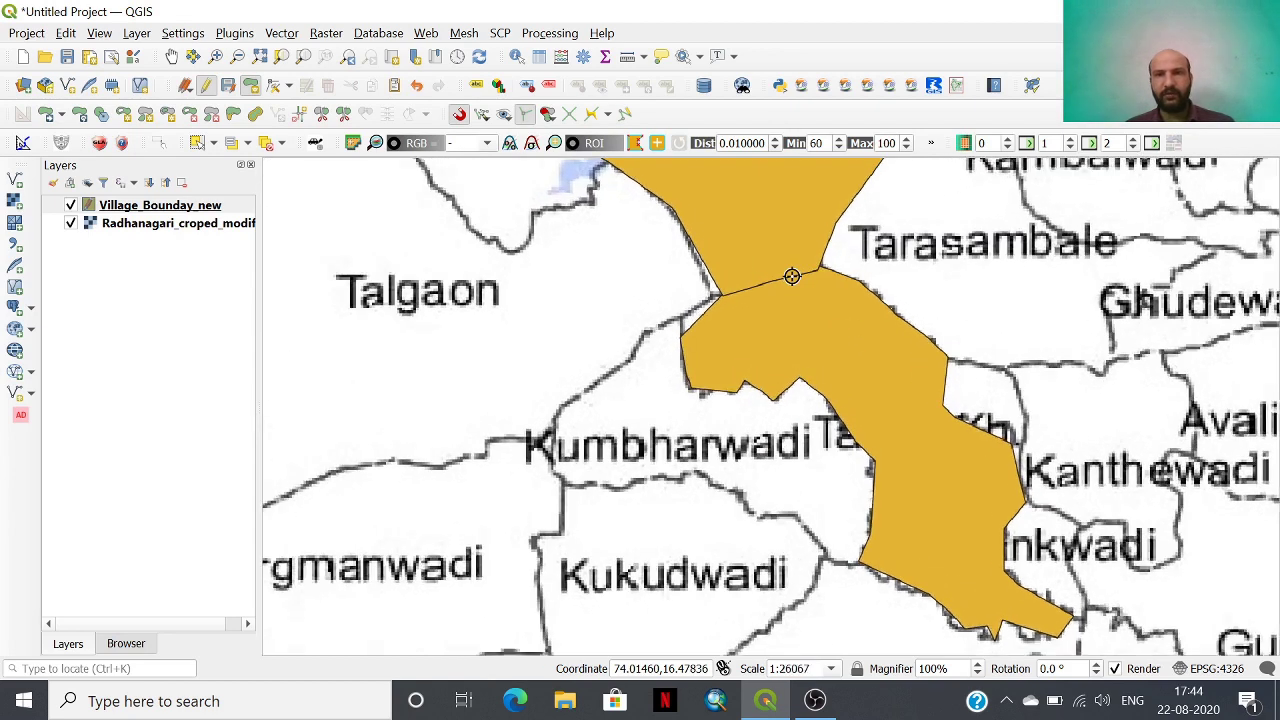
scroll(792, 276, up, 1)
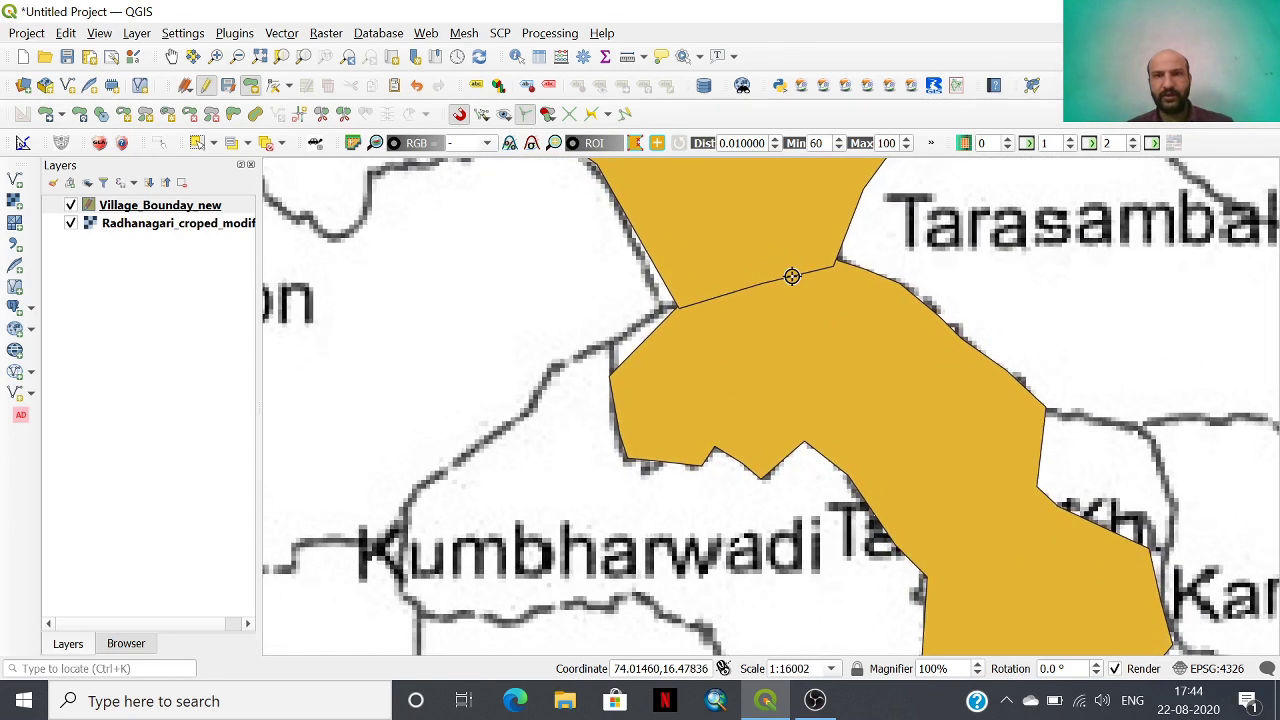
right_click(185, 213)
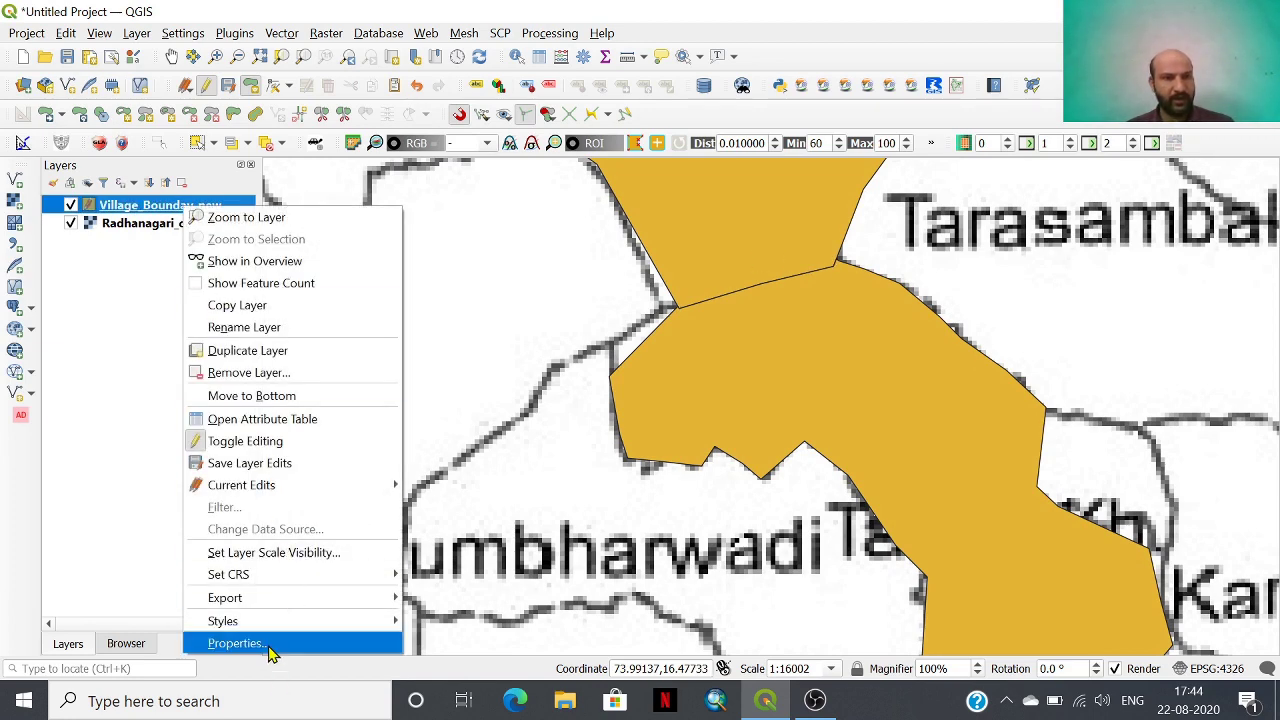
click(268, 647)
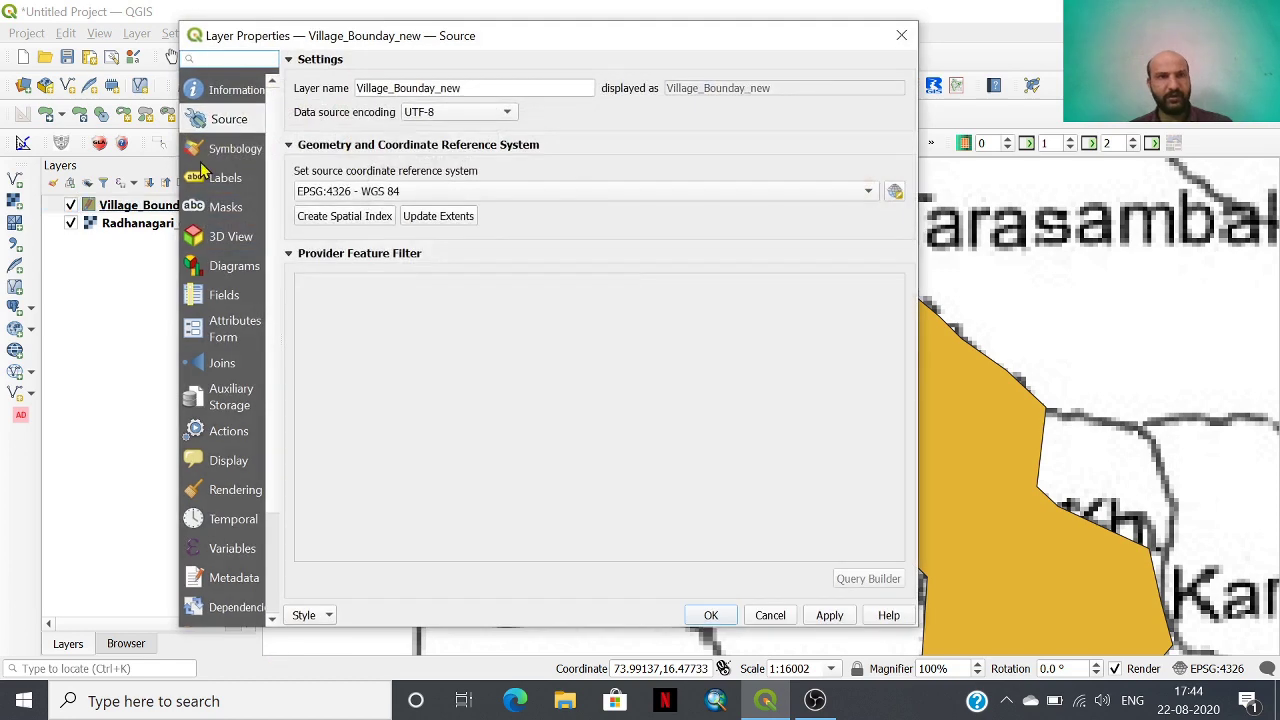
click(207, 158)
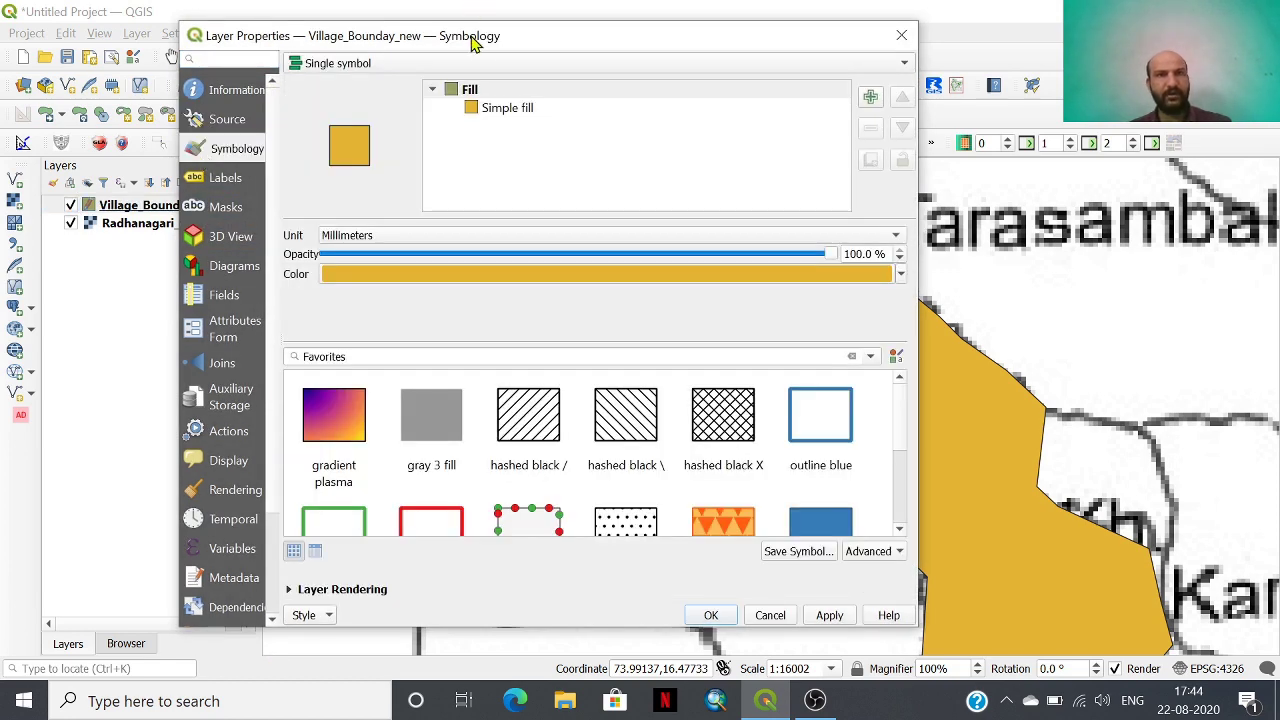
drag(474, 45, 260, 42)
click(287, 106)
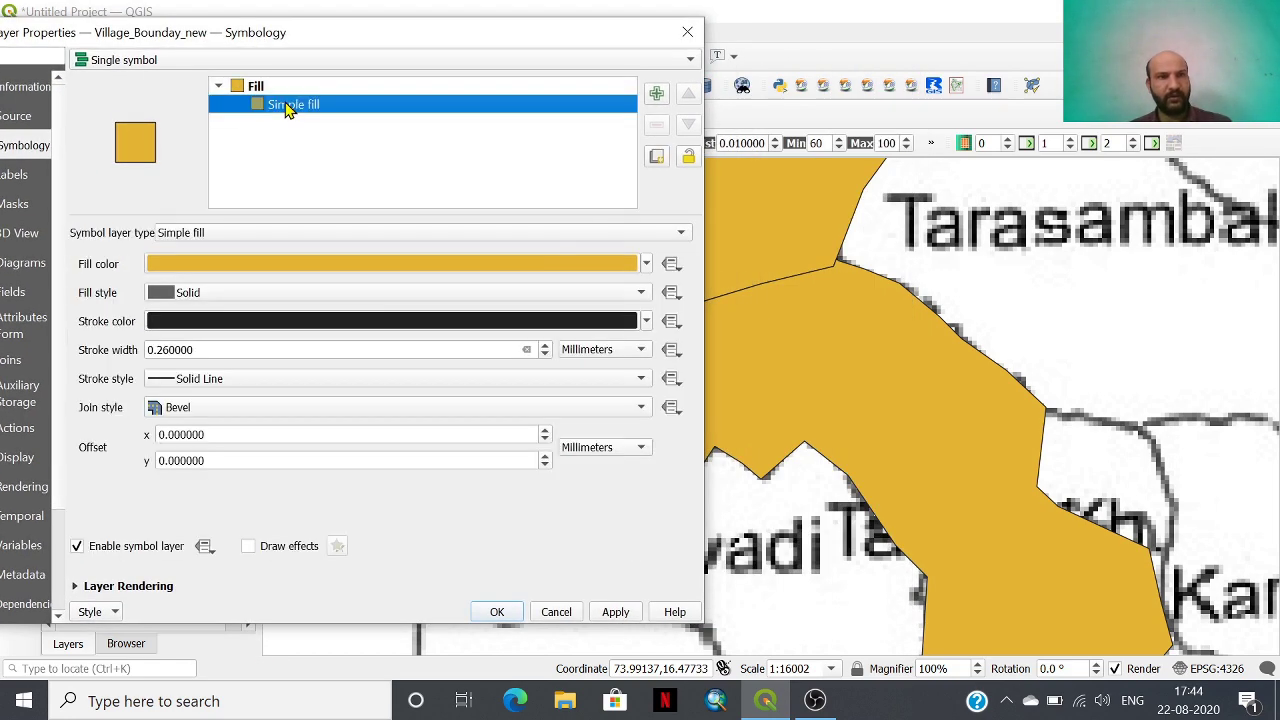
click(362, 233)
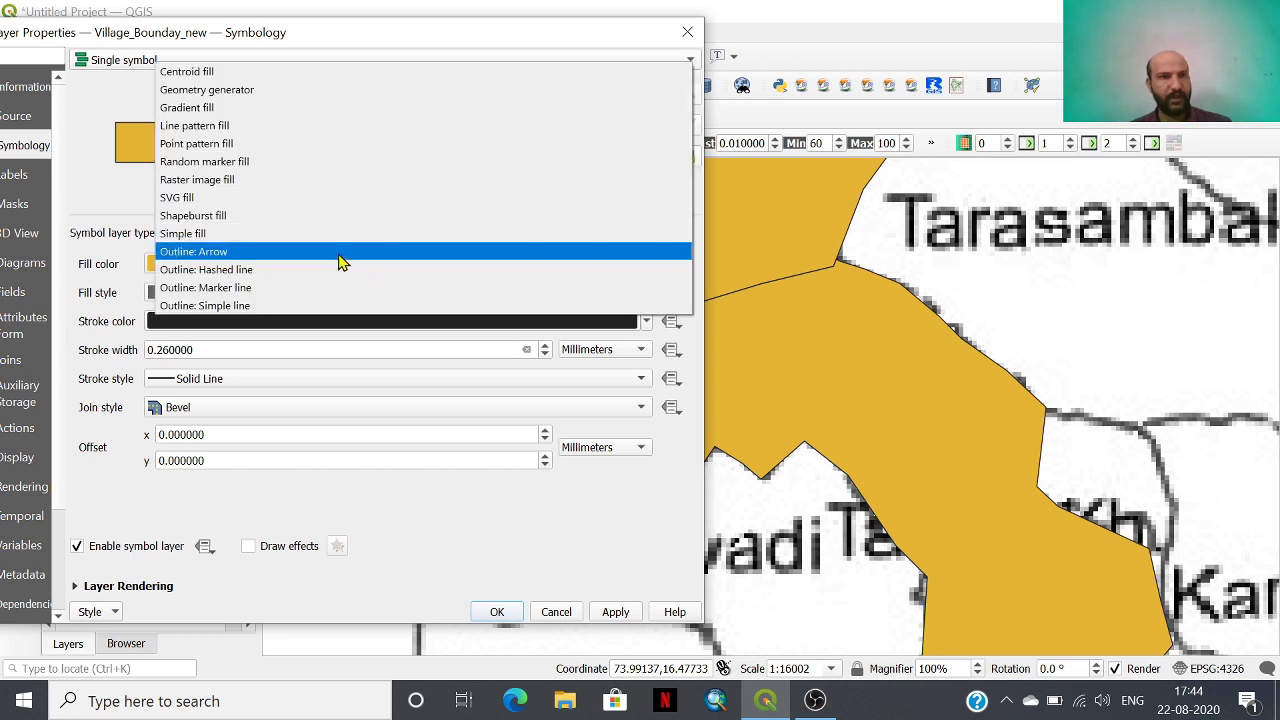
click(330, 306)
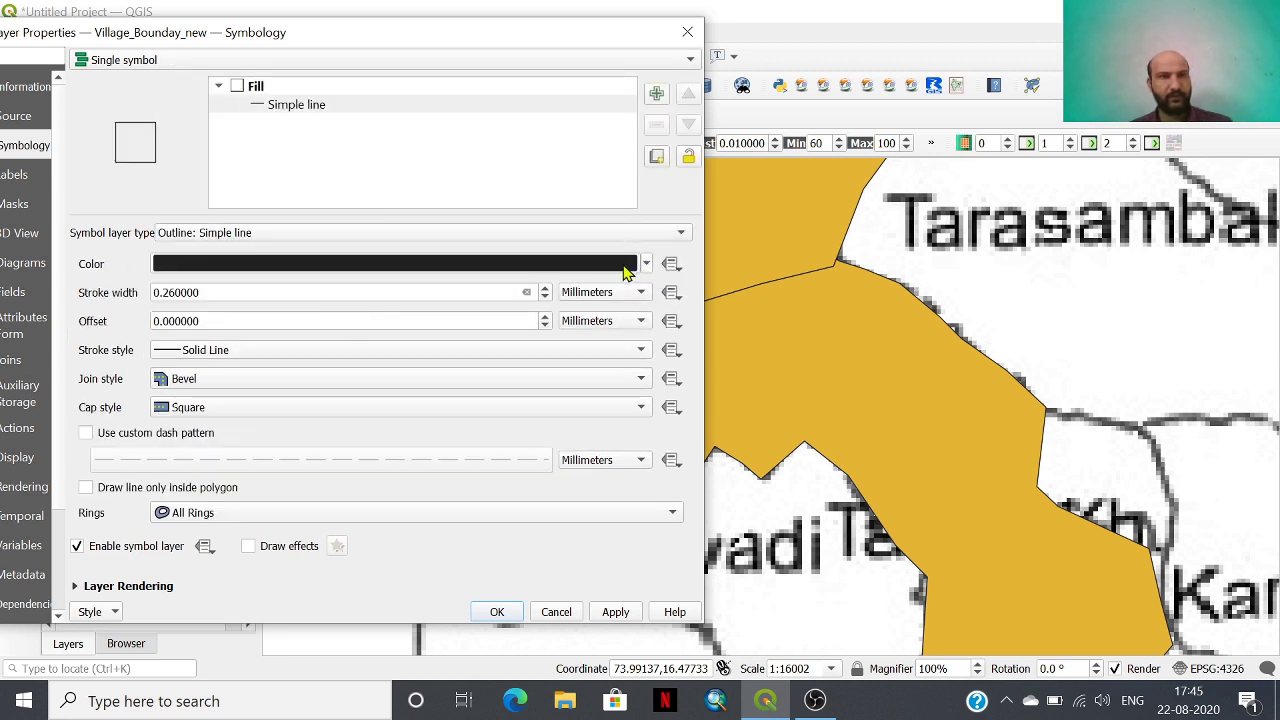
Set the outline's stroke width to 0.86 millimetres and apply it to the layer
click(546, 288)
click(546, 288)
click(546, 288)
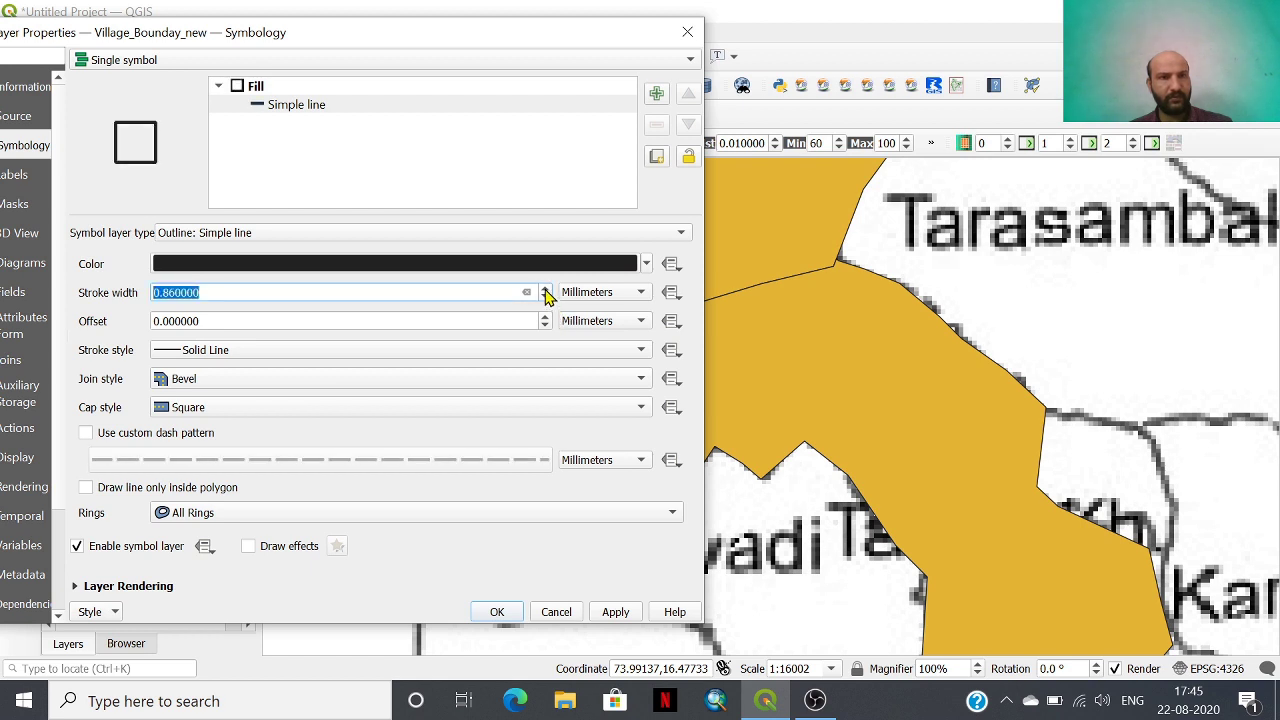
click(605, 618)
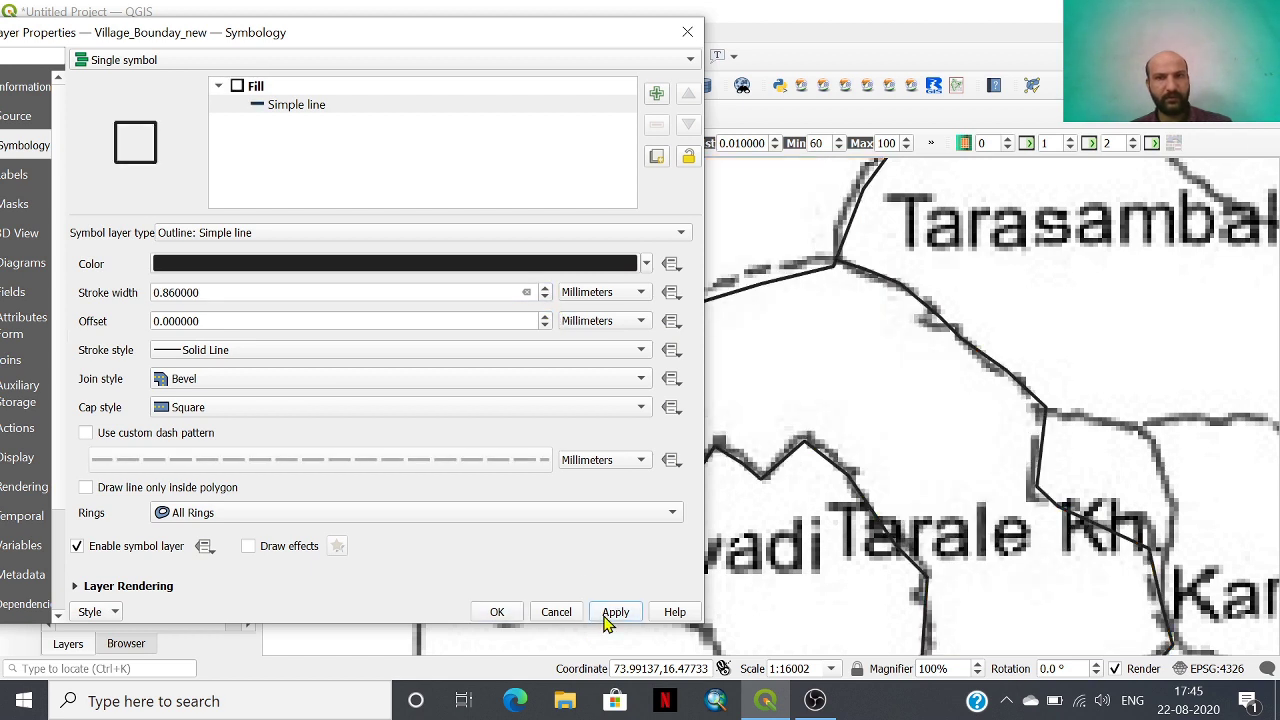
Set the outline colour to yellow-green #d4de0e and accept the layer properties
click(418, 270)
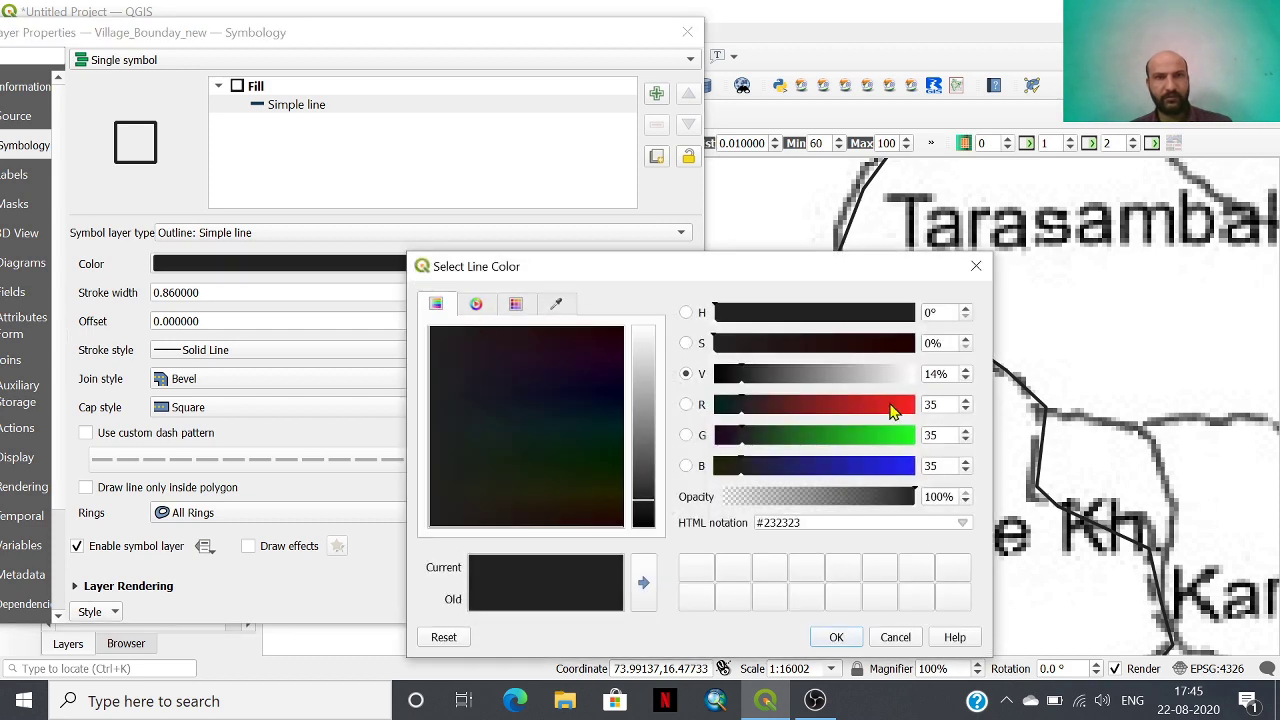
click(890, 405)
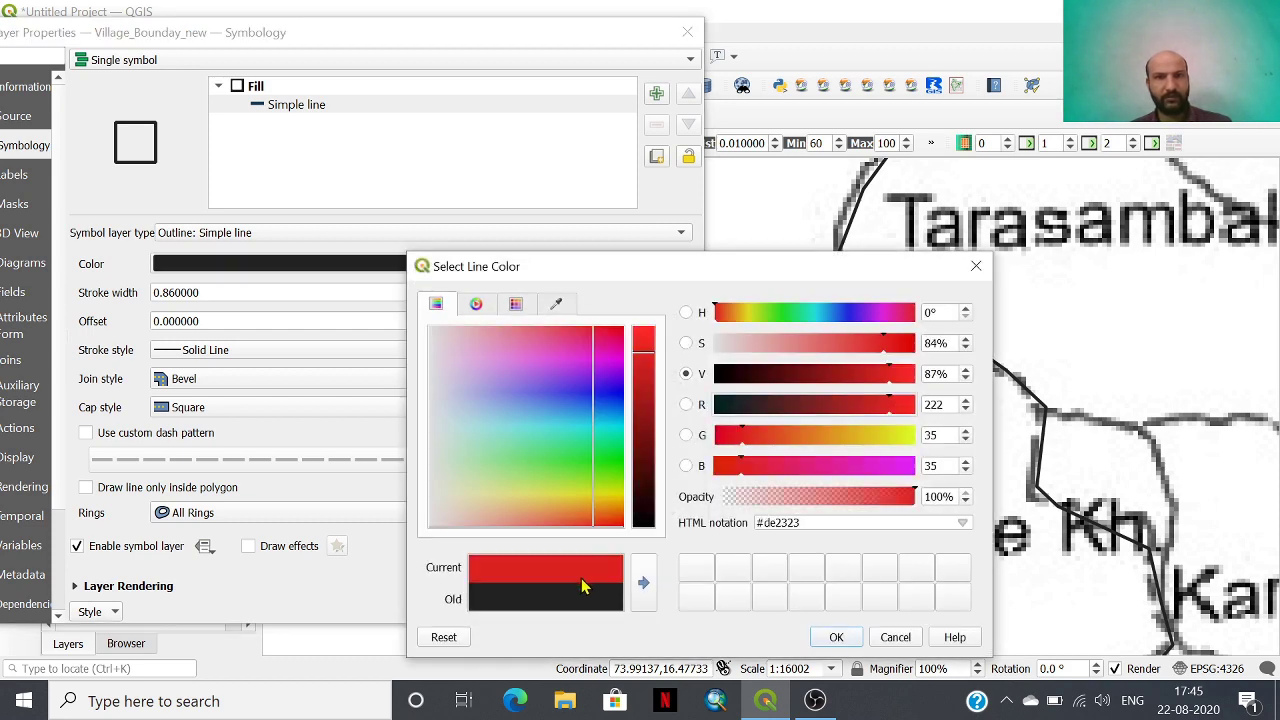
click(612, 493)
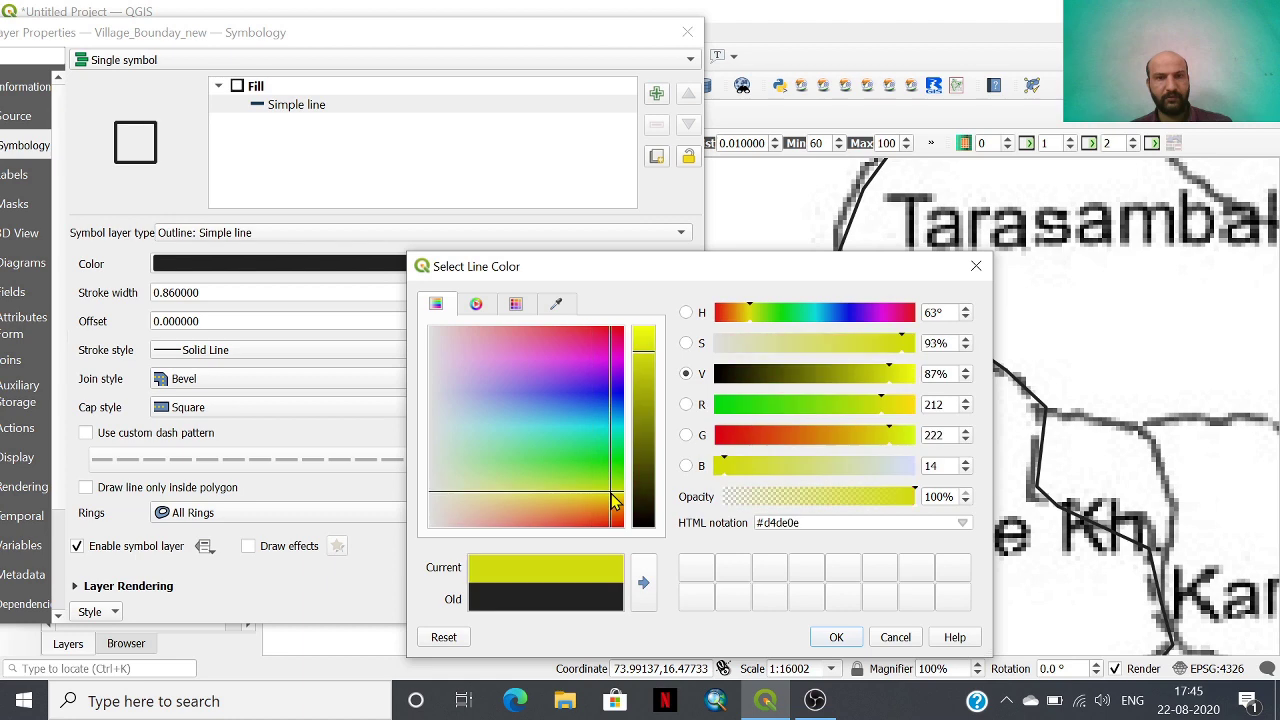
click(838, 638)
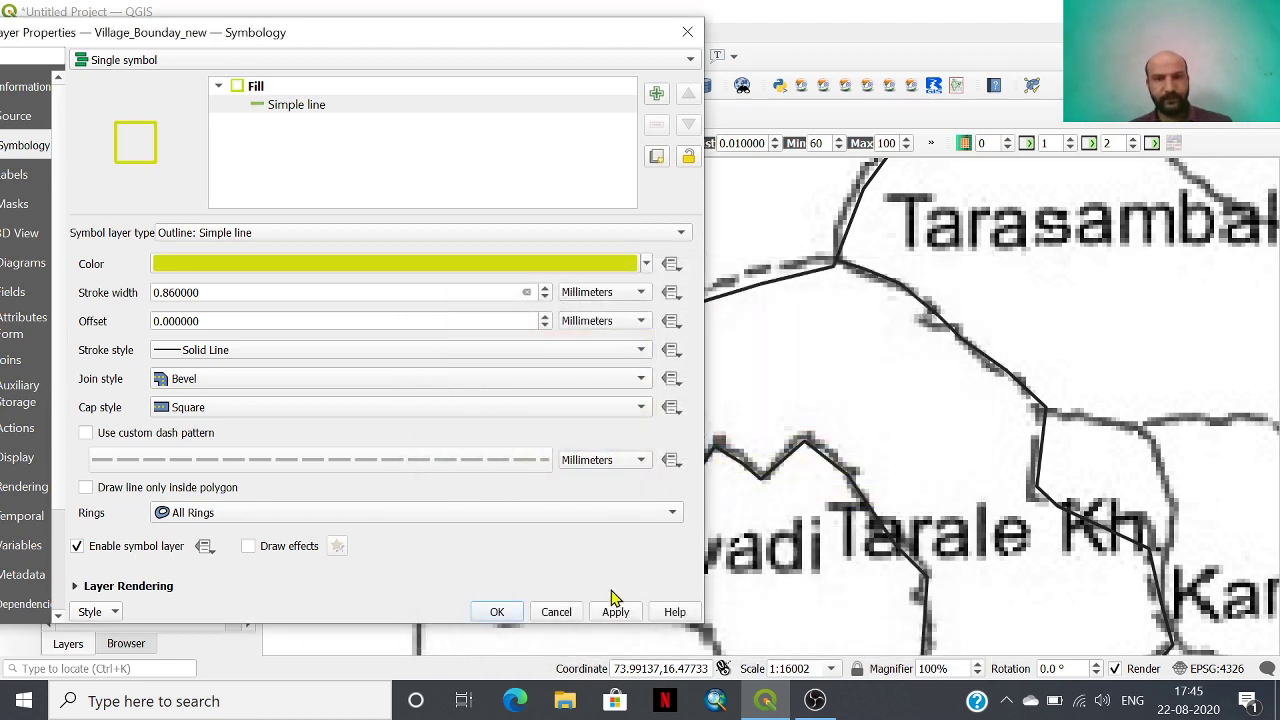
click(498, 612)
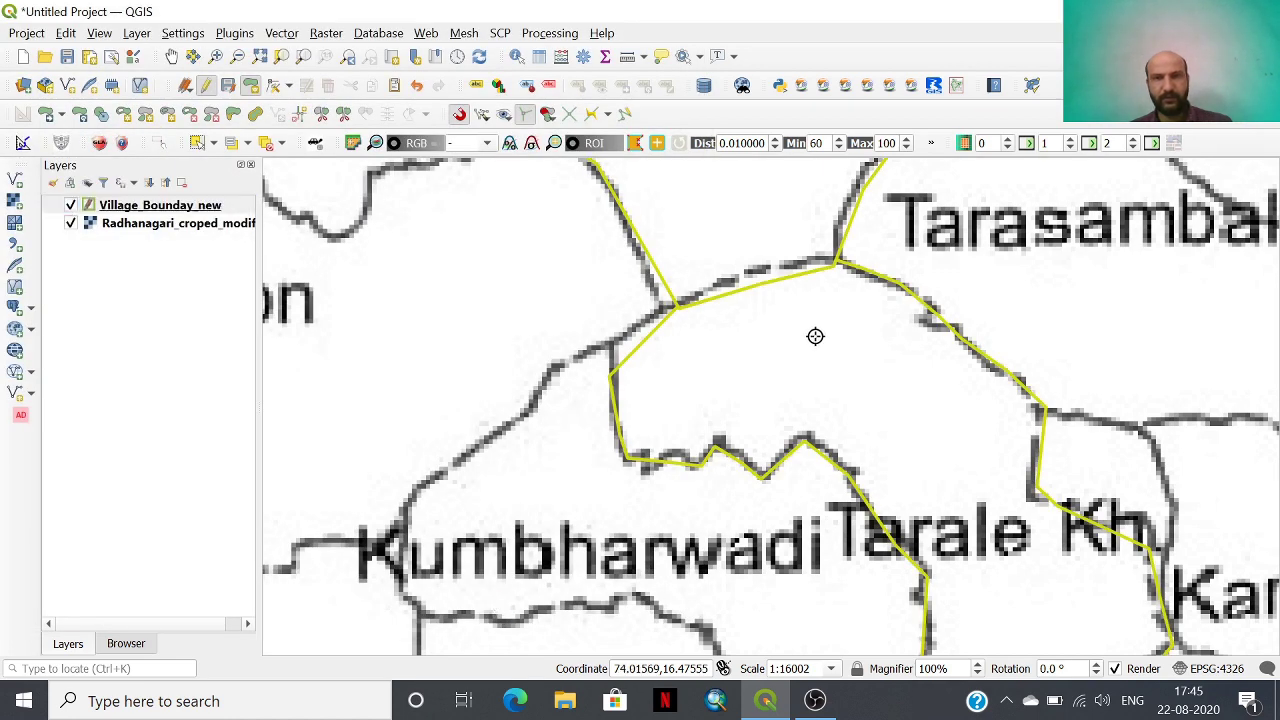
Start the Tarasambale polygon at the Keloshi polygon's eastern corner and trace its boundary with Kambalwadi and Ghudewadi
click(171, 56)
drag(950, 341, 908, 507)
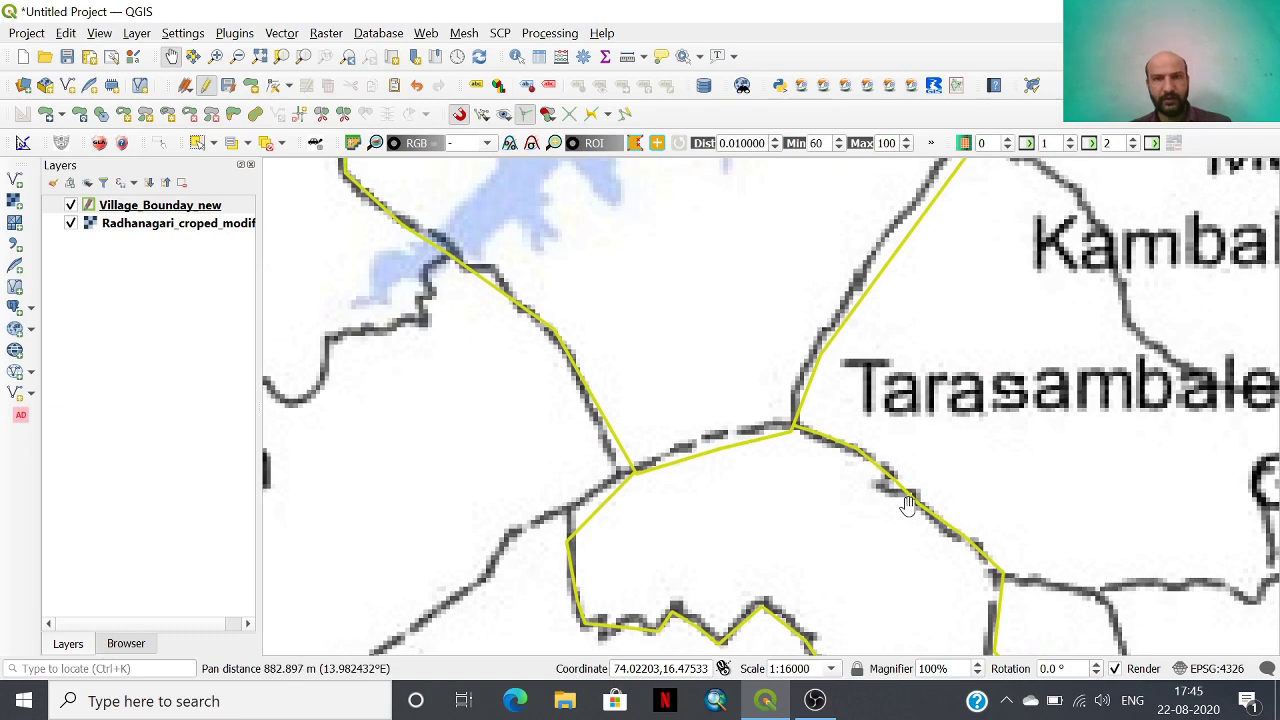
scroll(737, 428, down, 5)
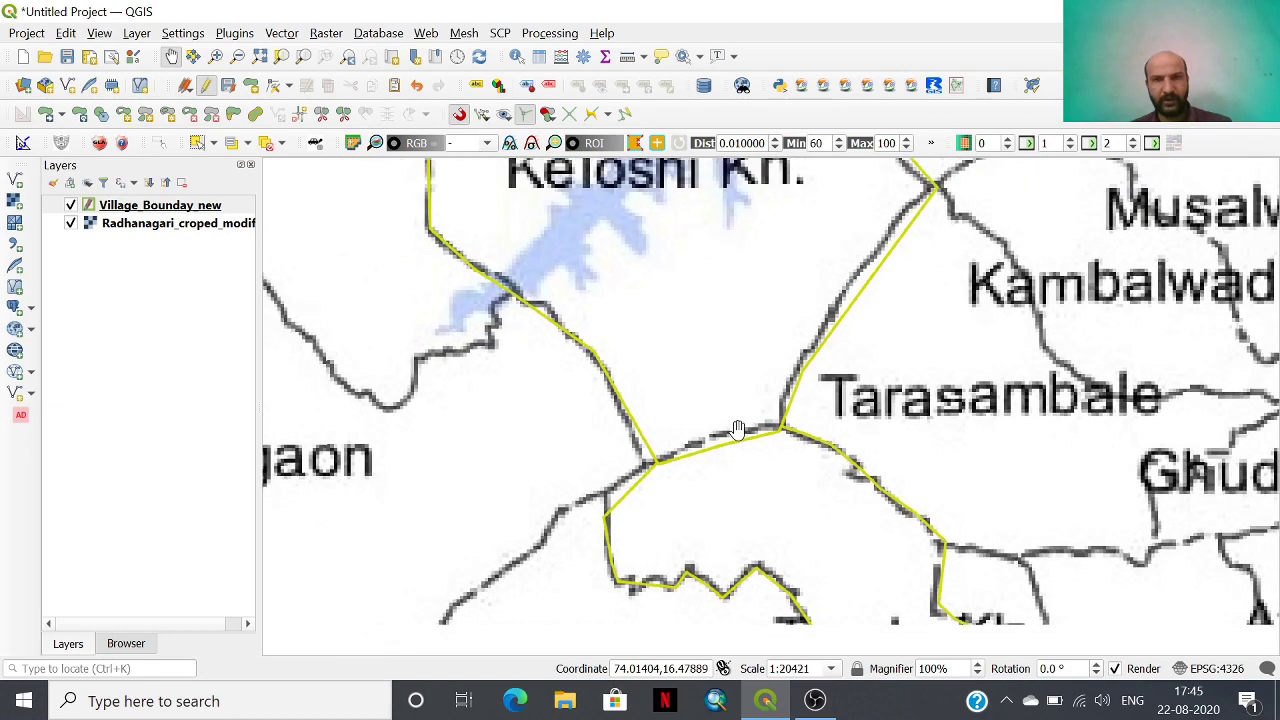
drag(776, 428, 706, 440)
scroll(694, 428, up, 4)
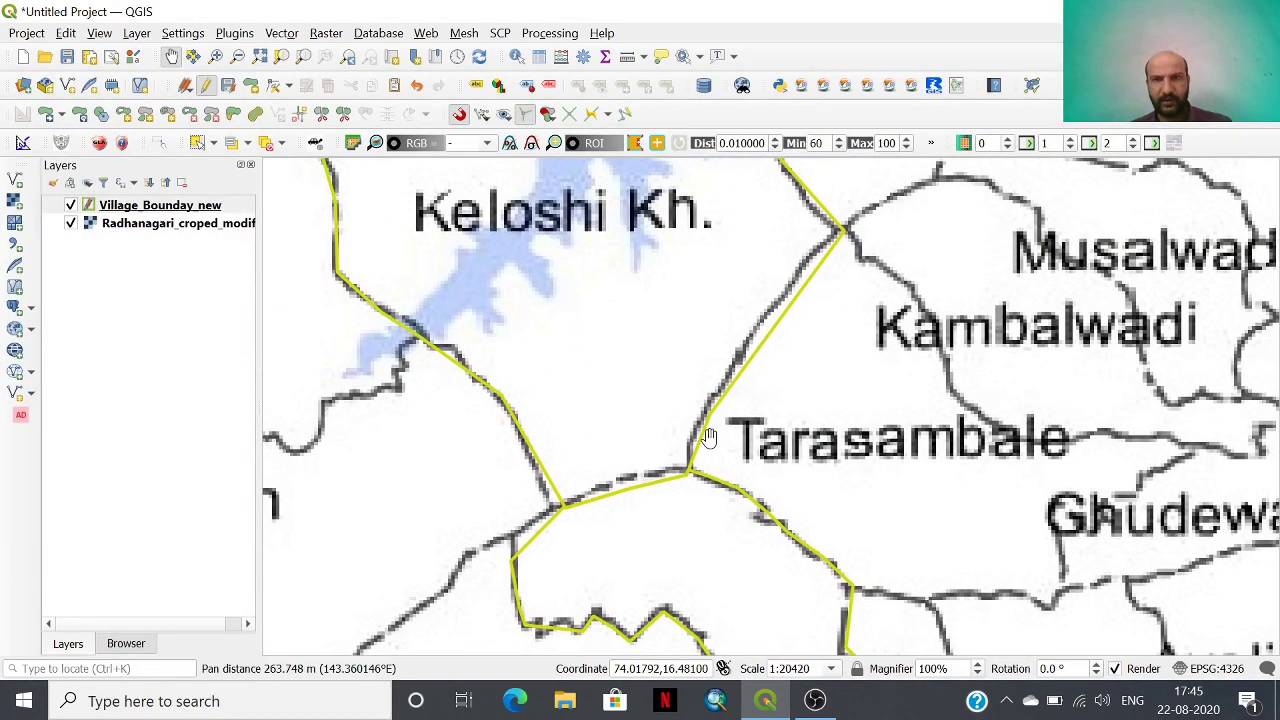
drag(896, 434, 878, 432)
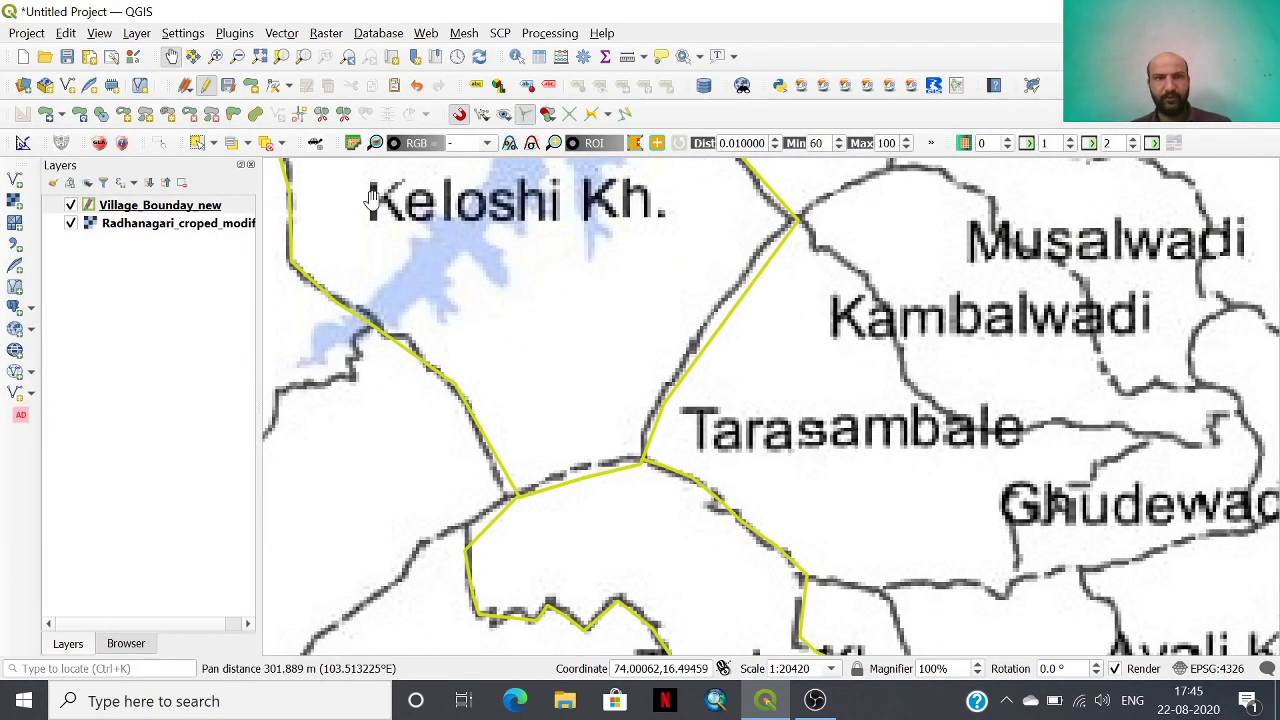
click(148, 209)
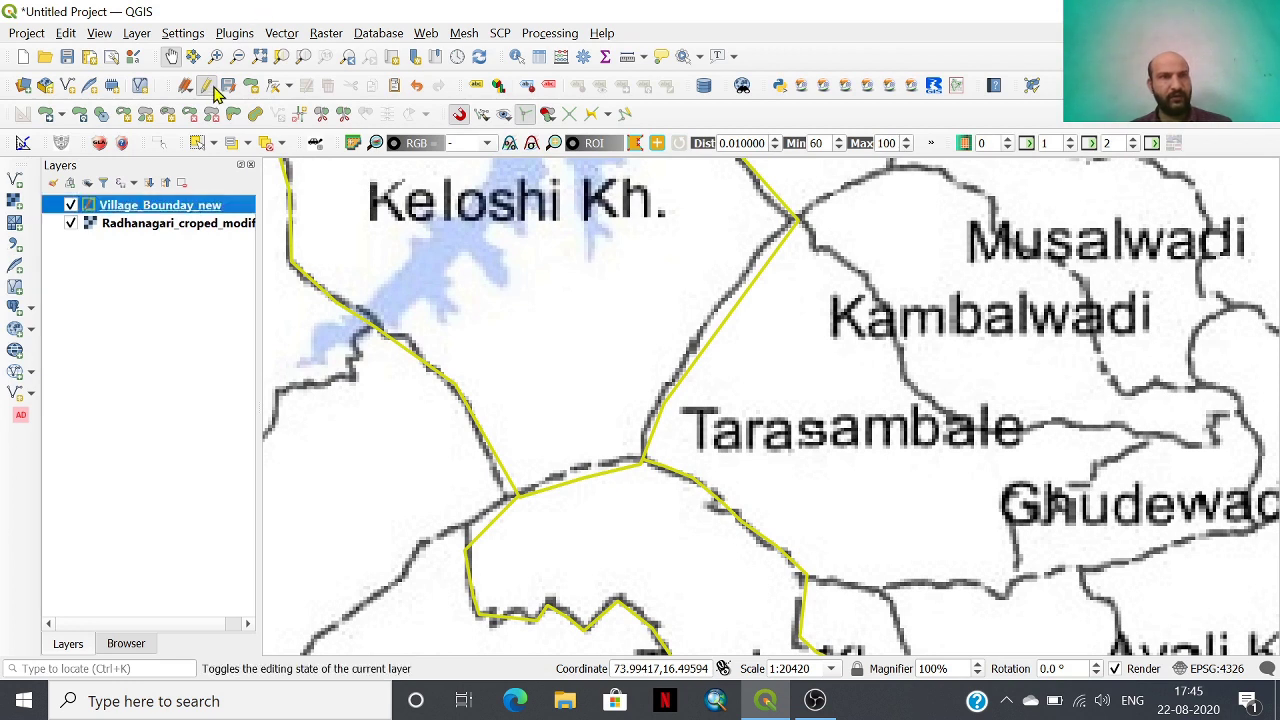
click(251, 86)
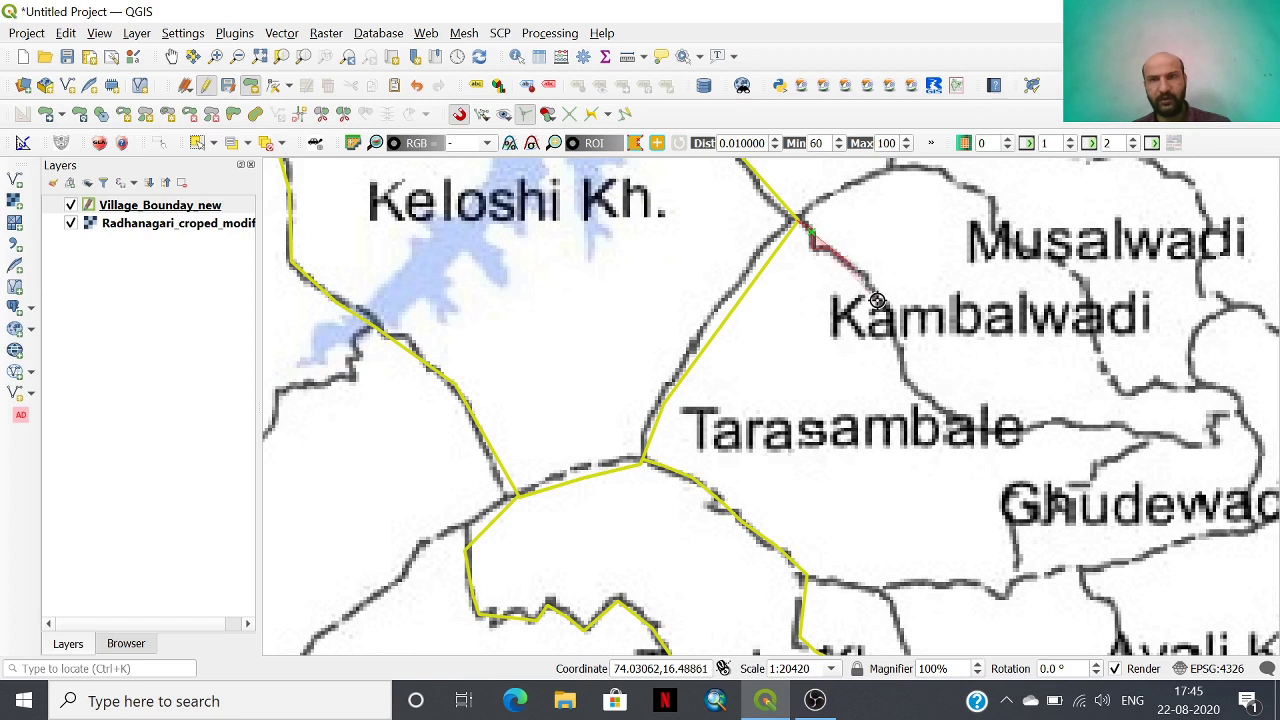
click(897, 349)
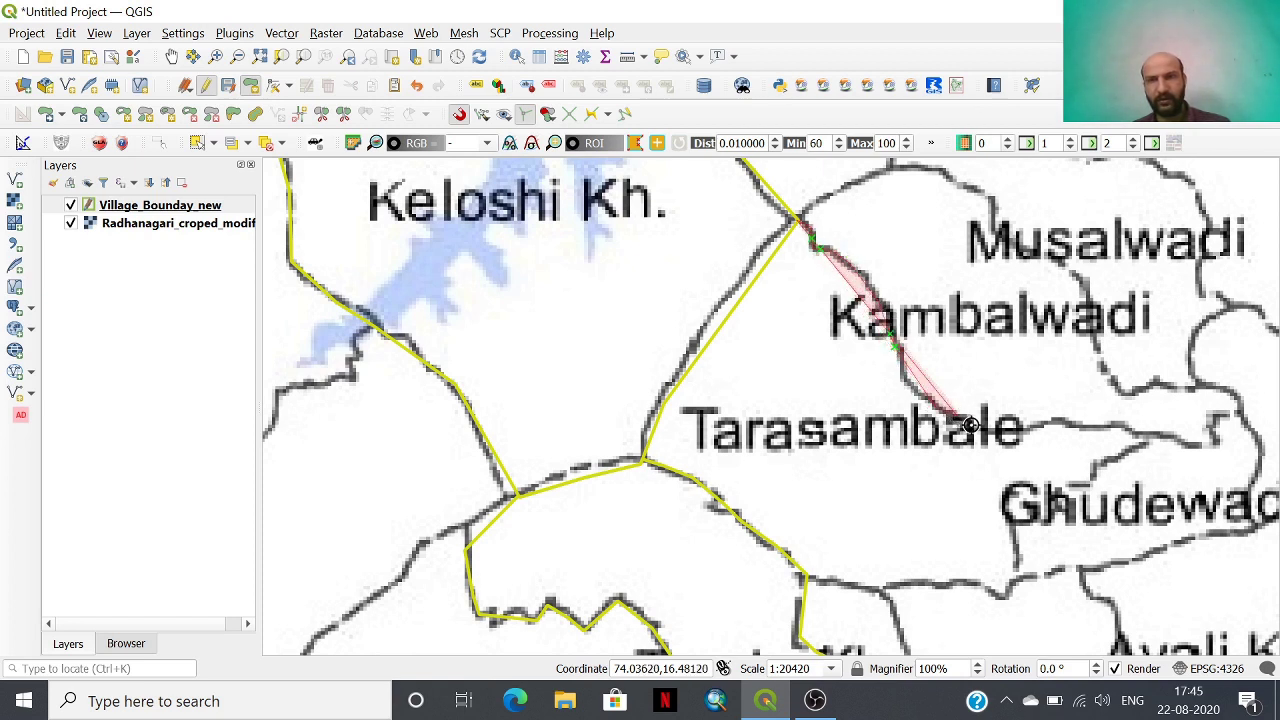
click(958, 416)
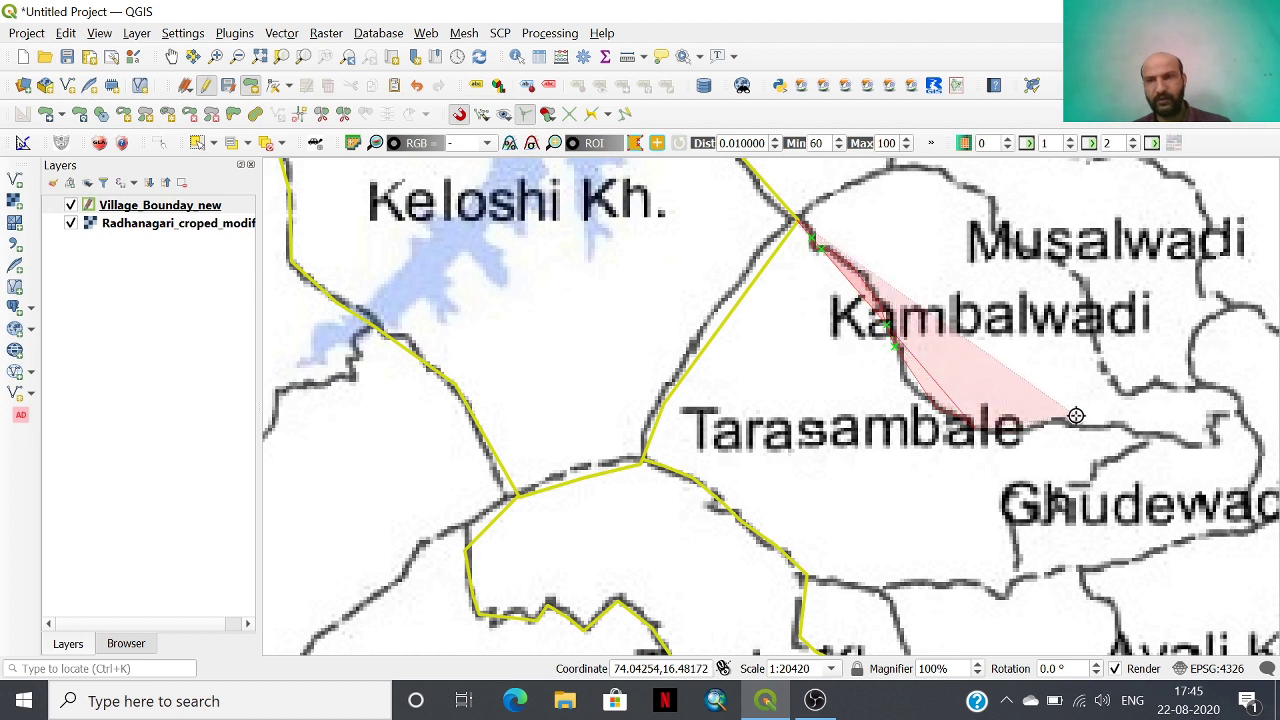
click(1112, 424)
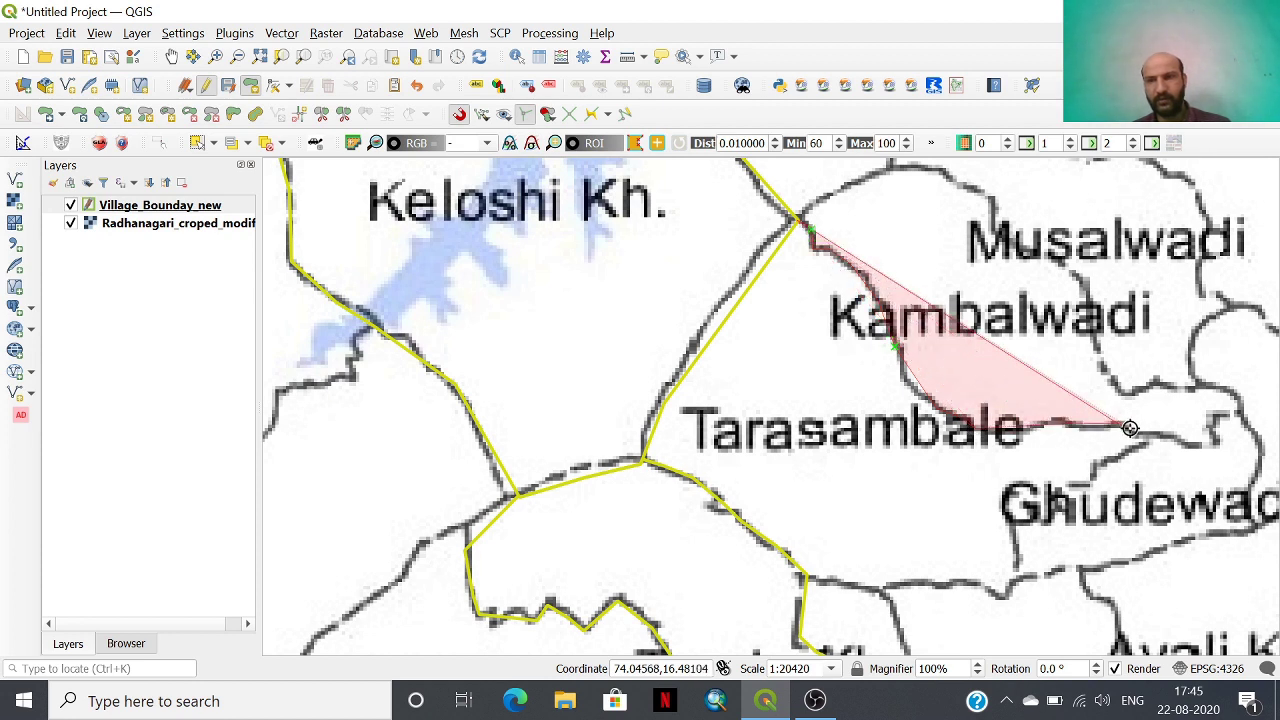
click(1141, 446)
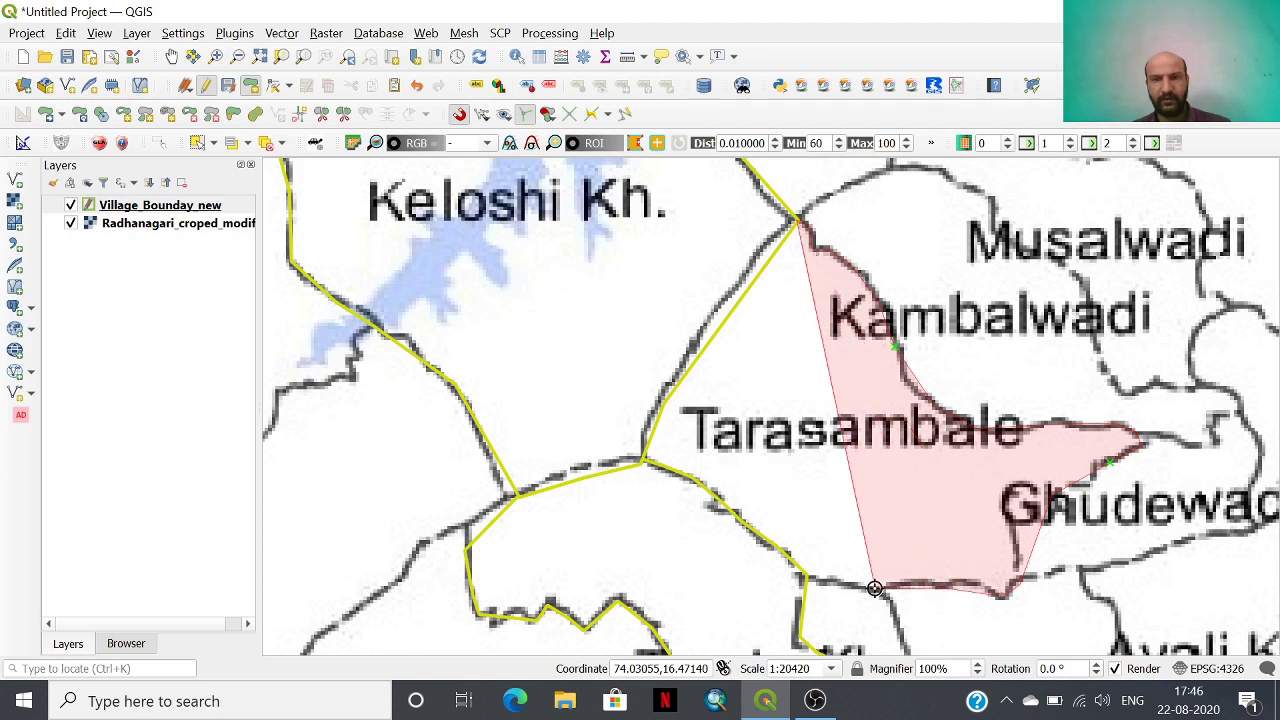
Trace the rest of the Tarasambale polygon loosely, overlapping the Tarale Kh. and Keloshi polygons along their shared edges, and finish it
click(832, 580)
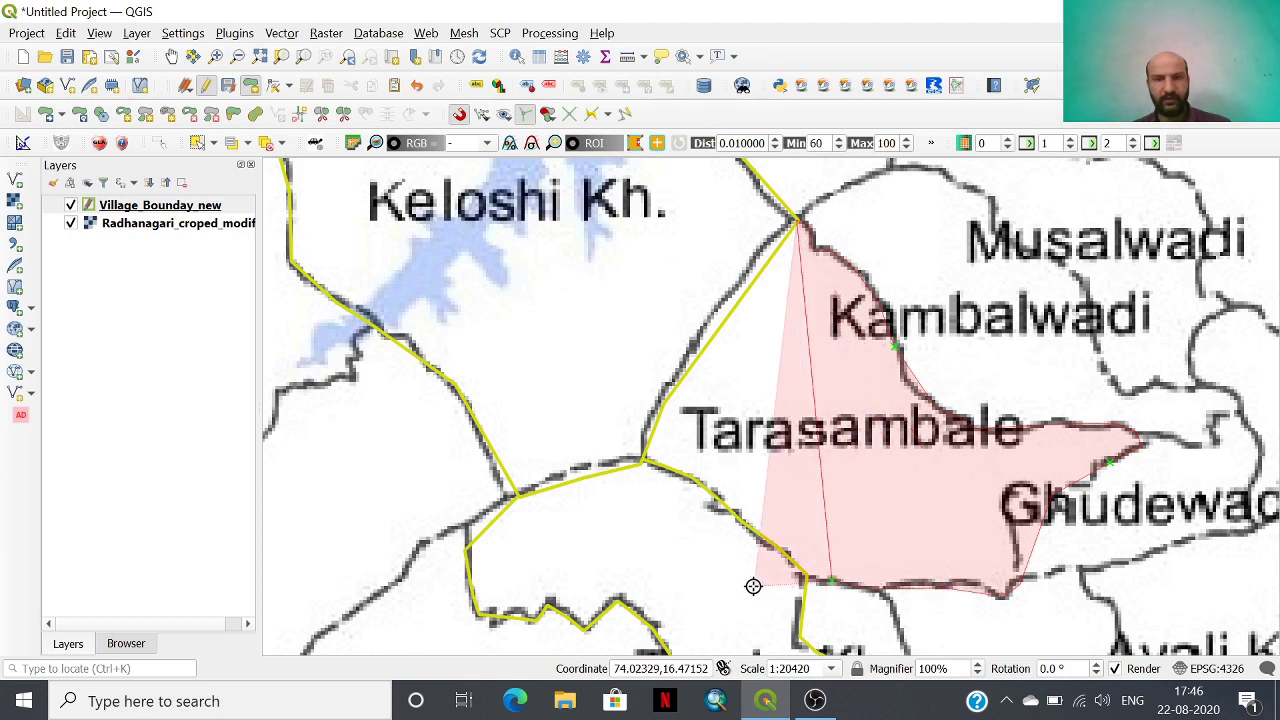
click(706, 549)
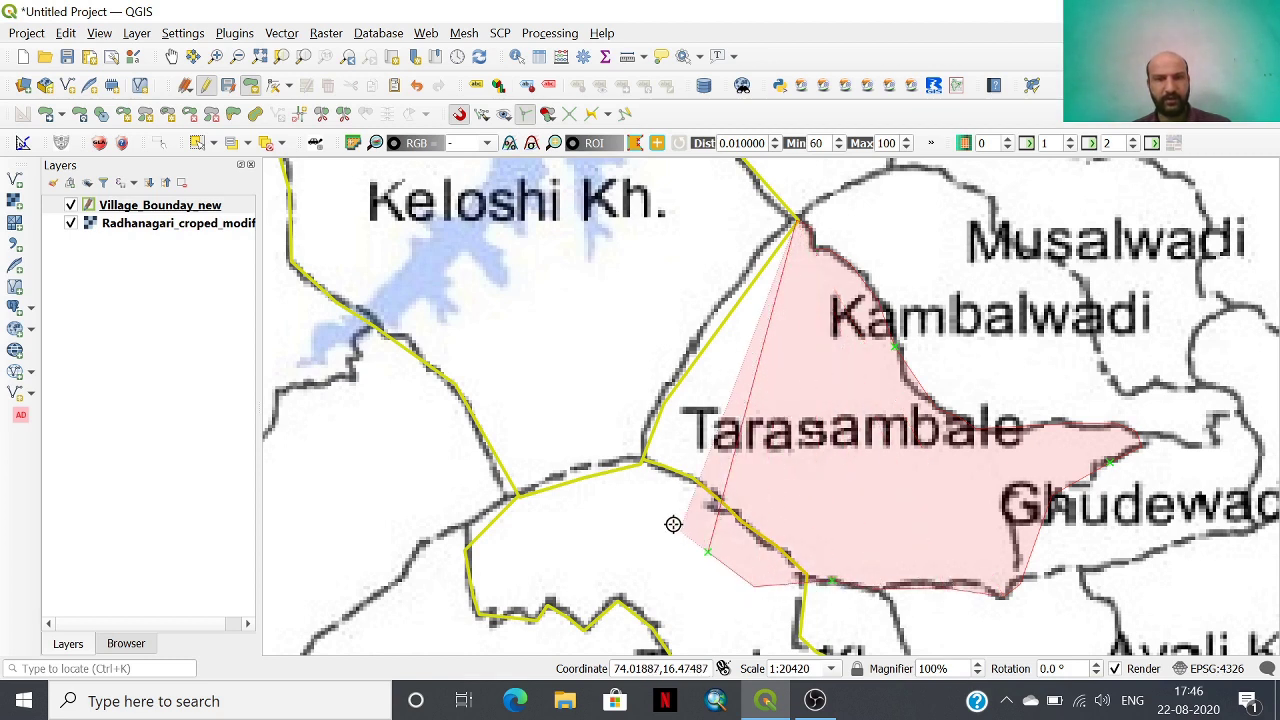
click(593, 443)
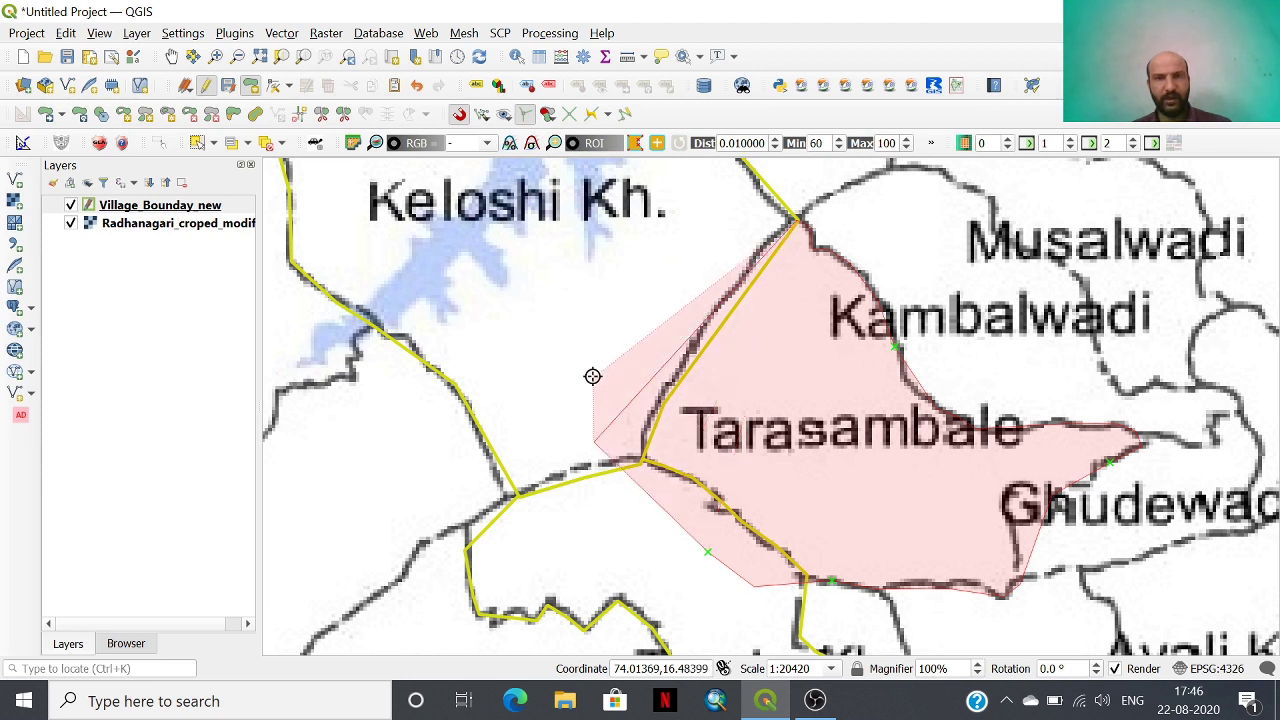
click(598, 365)
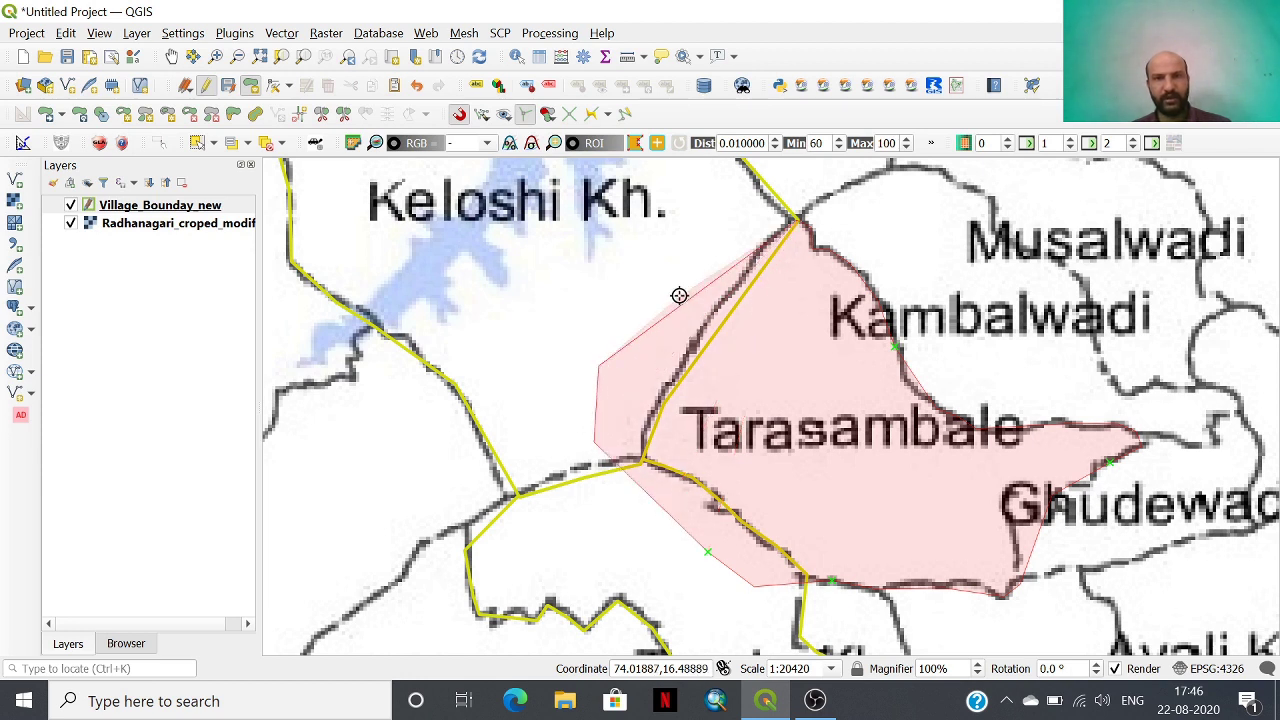
right_click(679, 295)
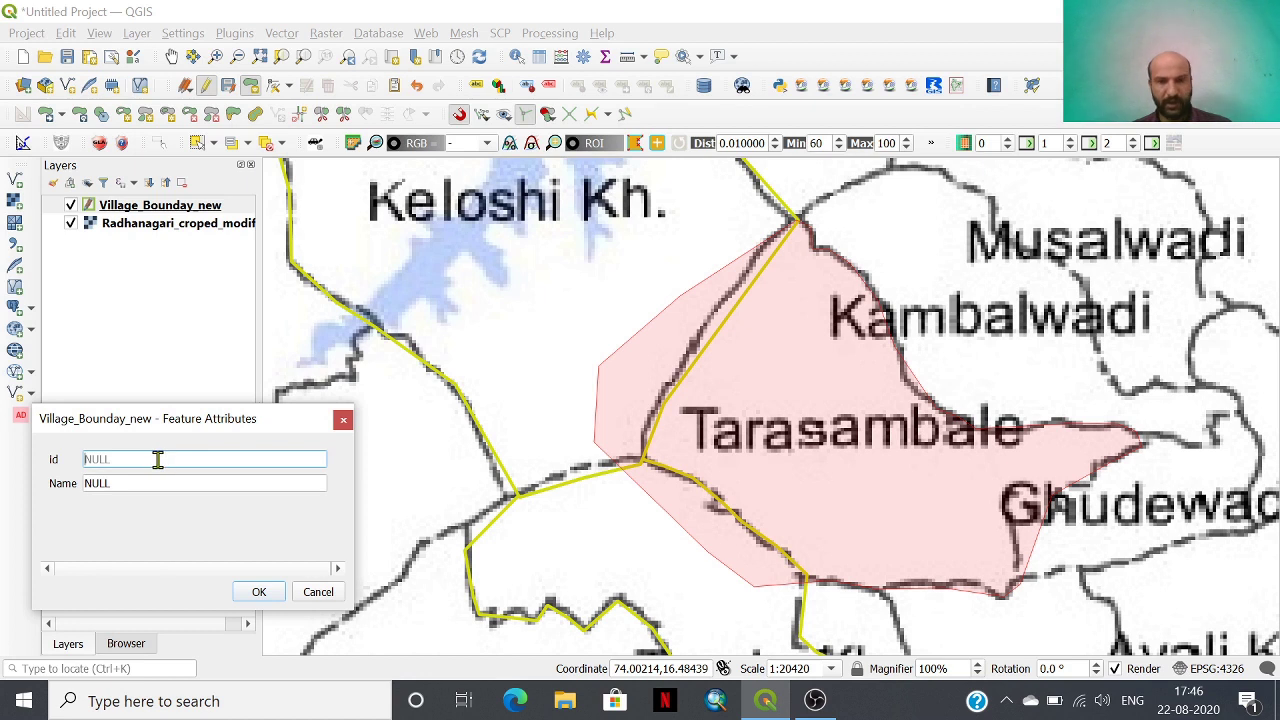
Give the Tarasambale polygon id 3 and the name Tarasambale, and accept the attributes
text(3)
drag(122, 483, 76, 481)
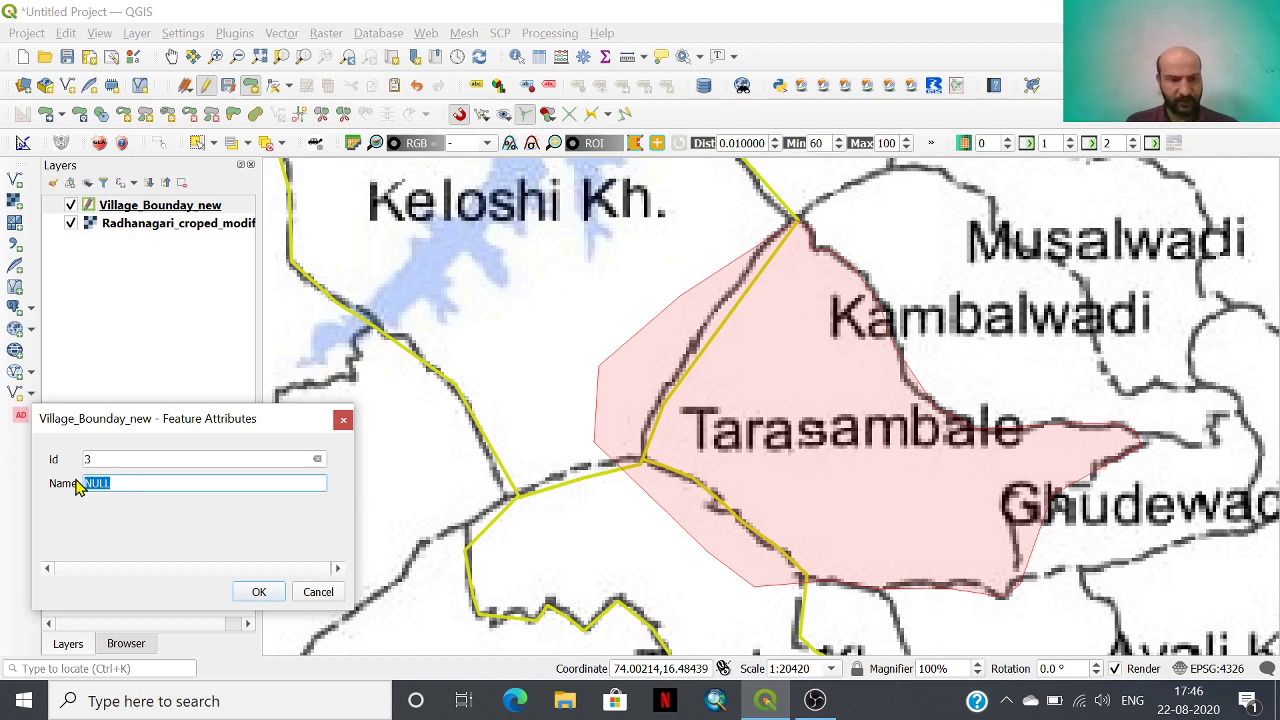
text(Tarasambale)
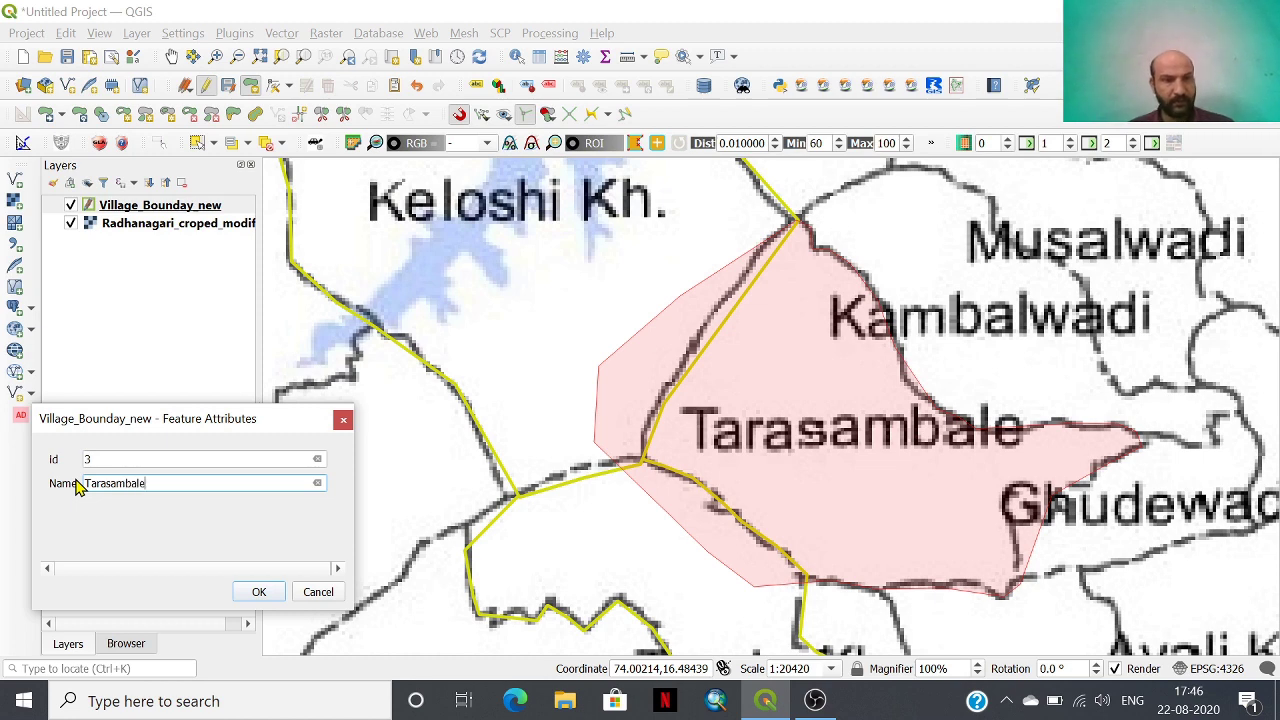
click(259, 592)
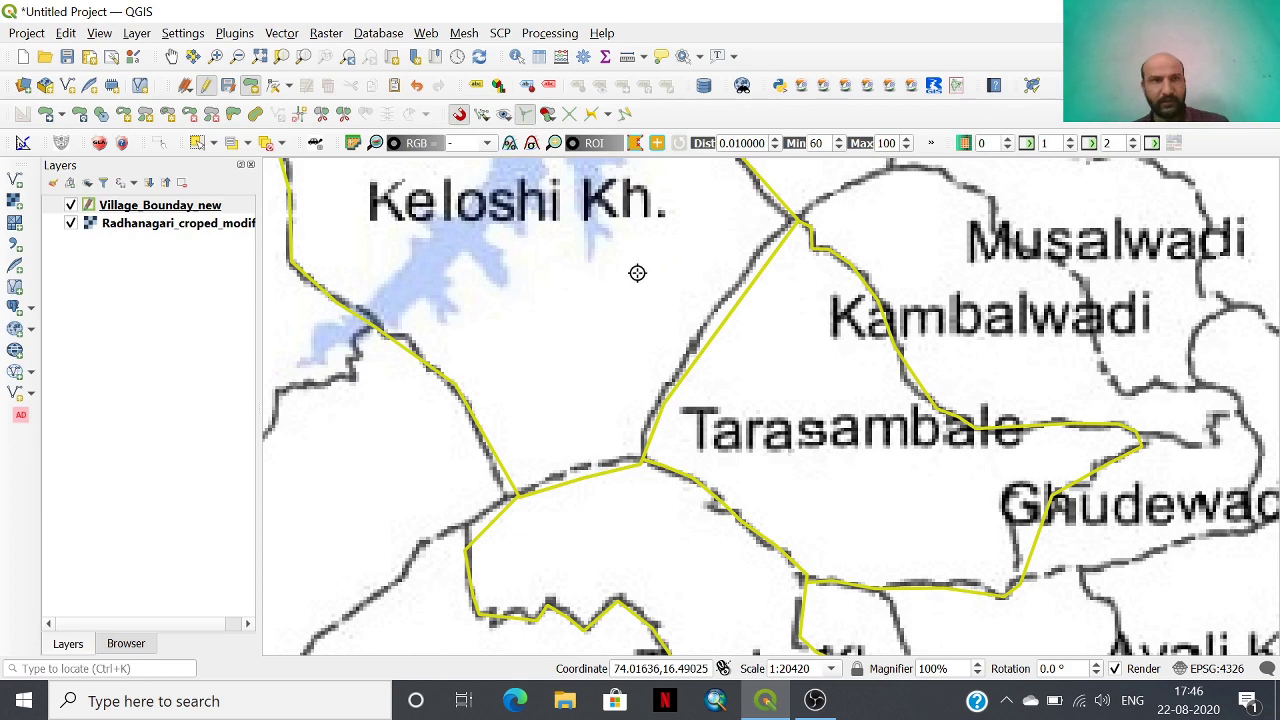
Examine the edges the Tarasambale polygon shares with the Keloshi and Tarale Kh. polygons, and review the overlap-avoidance setting
click(172, 58)
drag(623, 306, 881, 487)
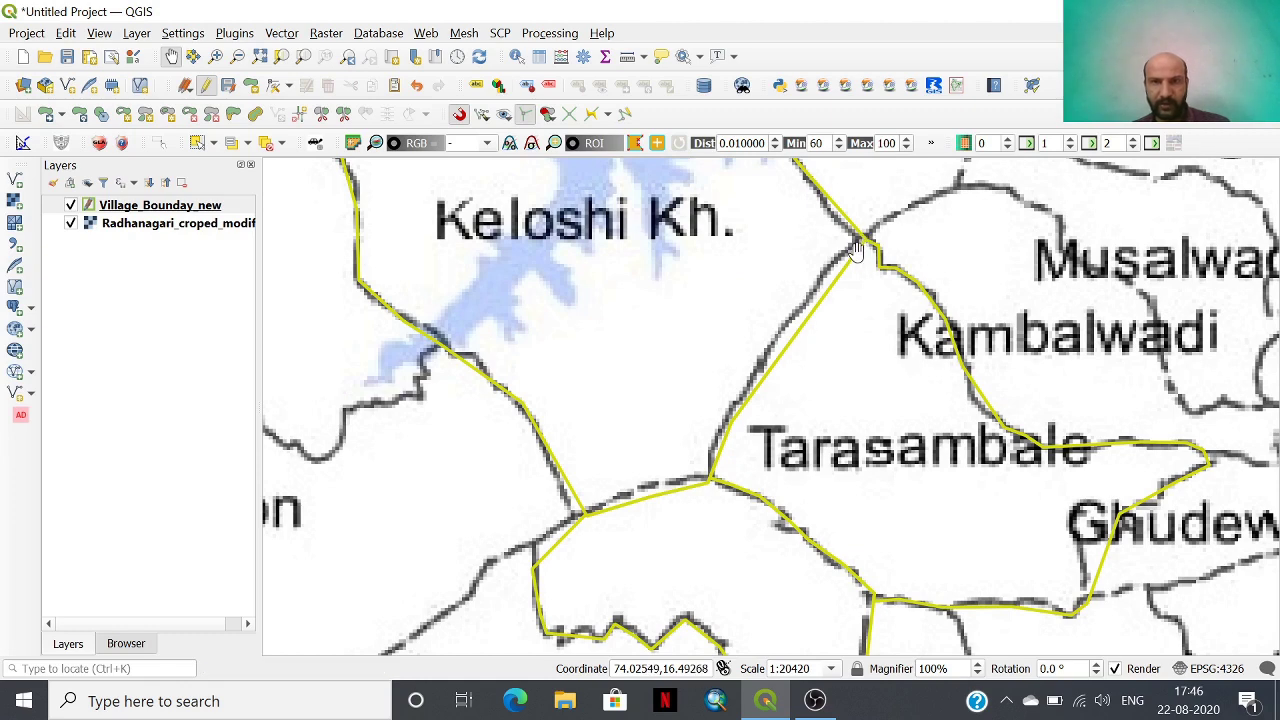
mouse_move(880, 533)
mouse_down()
mouse_move(894, 543)
mouse_move(880, 514)
mouse_up()
mouse_move(745, 435)
mouse_down()
mouse_move(705, 413)
mouse_move(729, 395)
mouse_move(735, 422)
mouse_up()
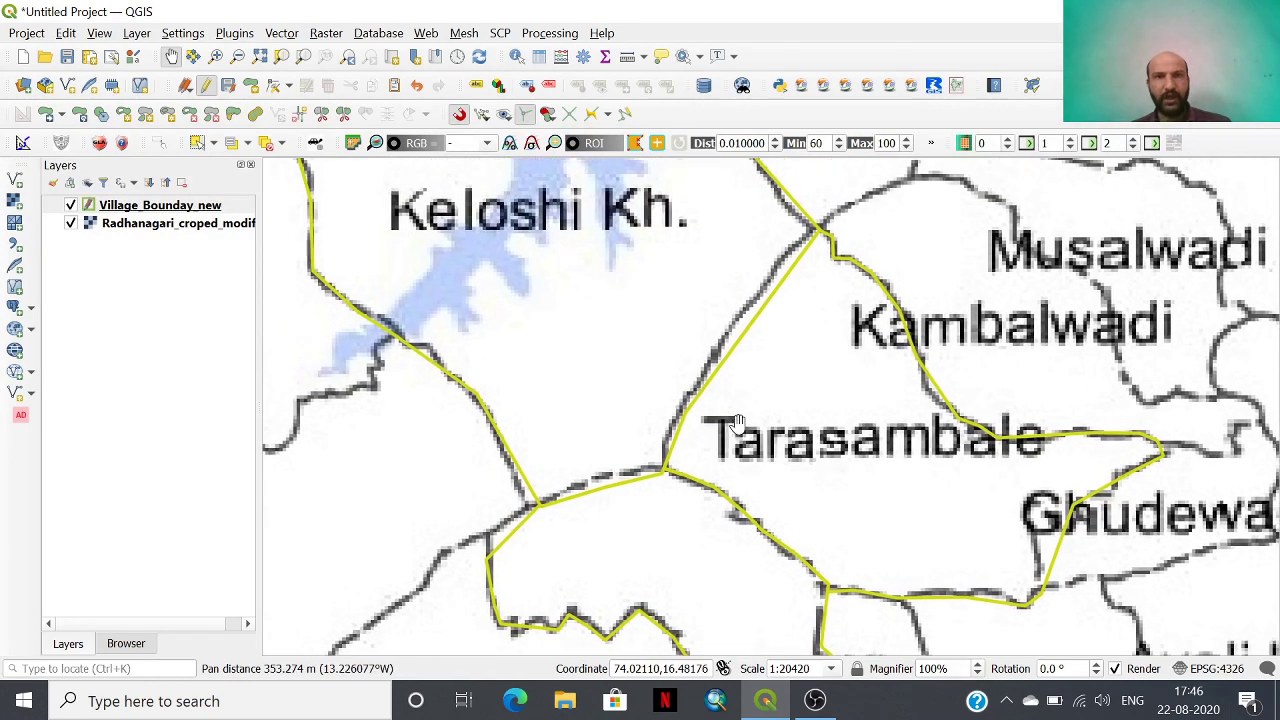
click(548, 115)
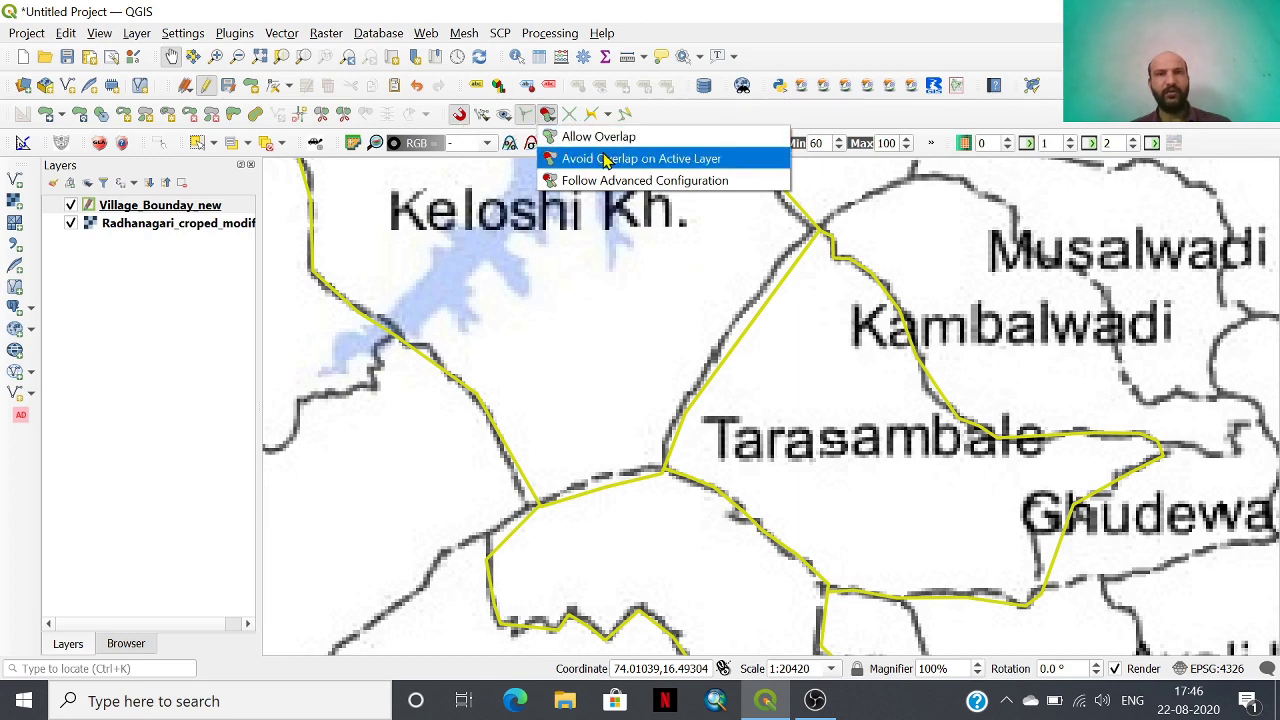
click(672, 118)
drag(818, 390, 810, 372)
drag(574, 423, 597, 455)
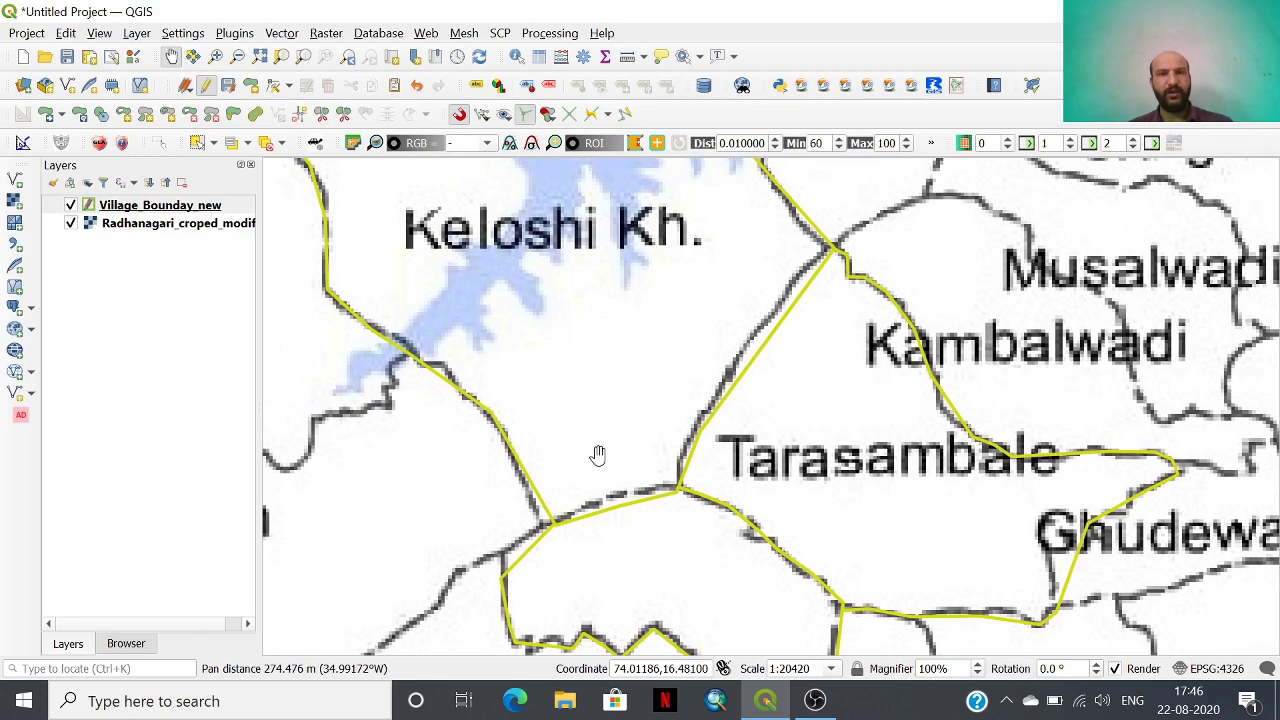
drag(597, 454, 589, 437)
drag(884, 413, 866, 395)
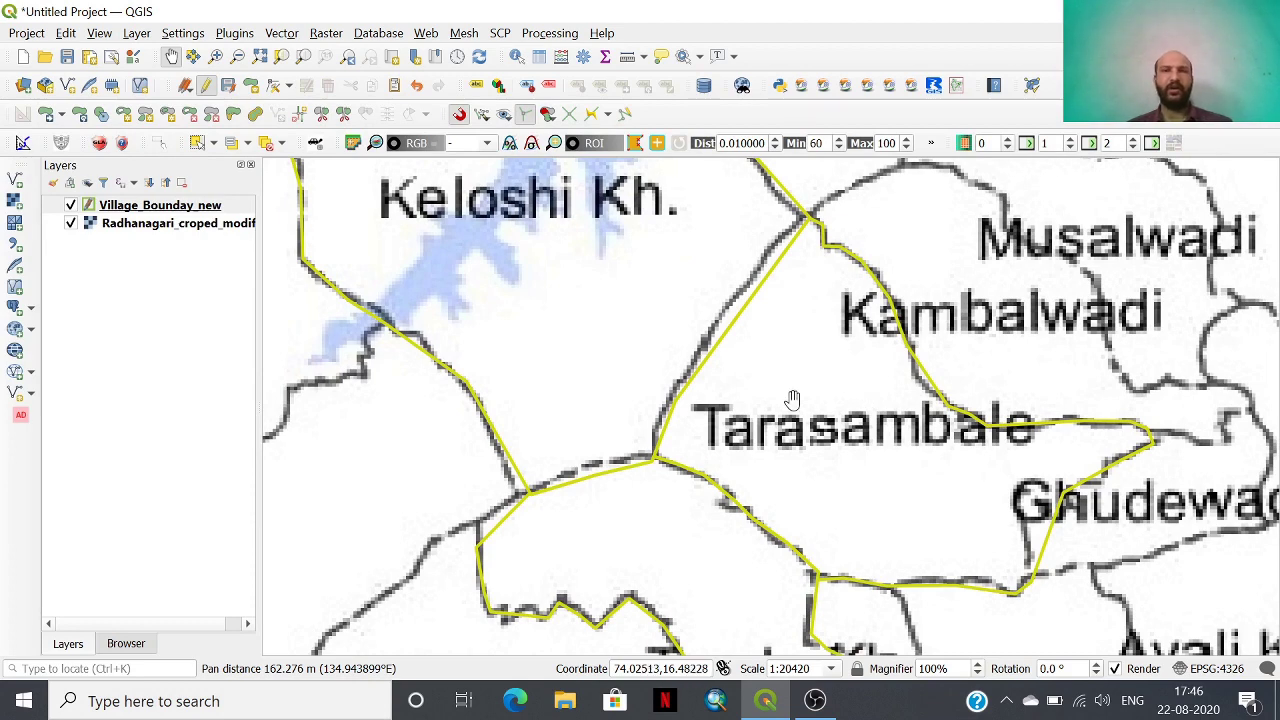
drag(707, 348, 768, 400)
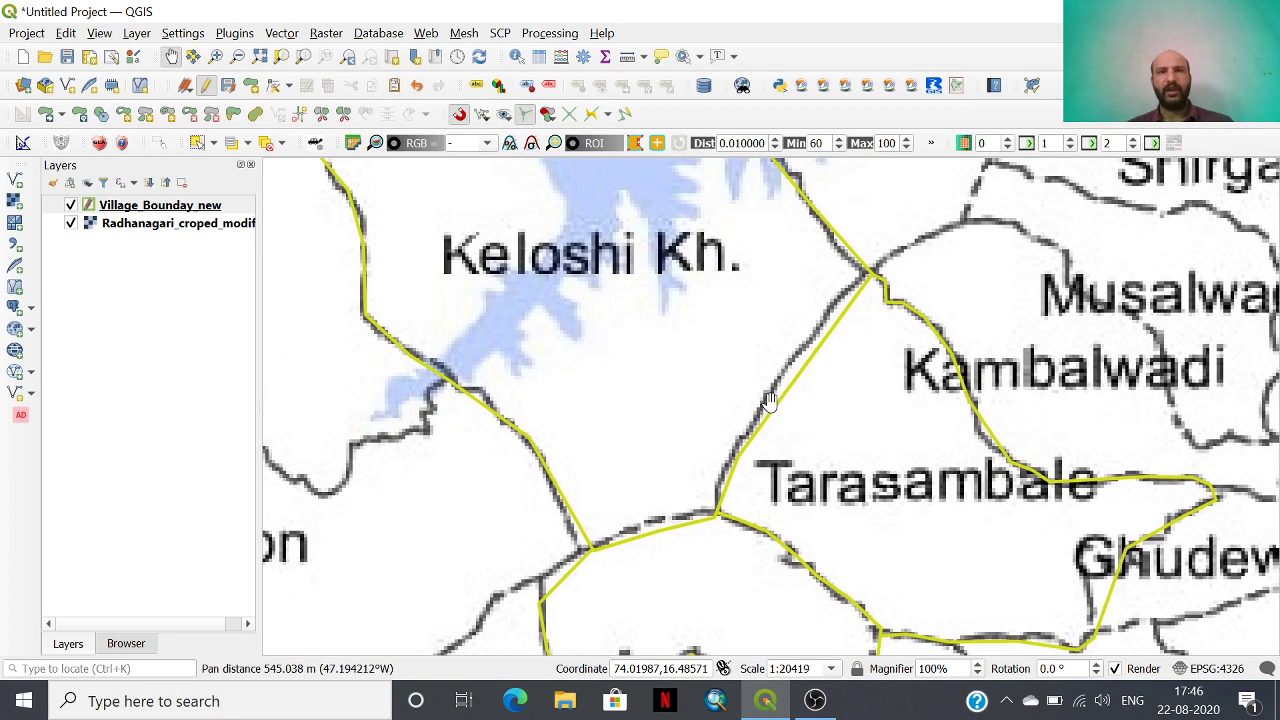